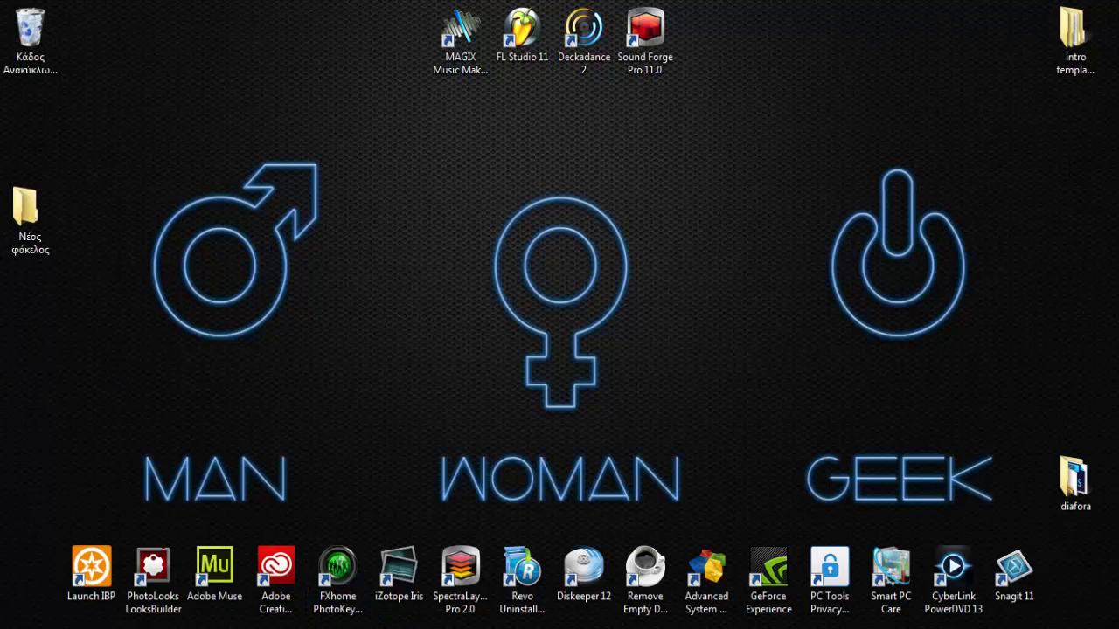
Open and cancel the New document dialog, then show the Help menu
mouse_move(479, 628)
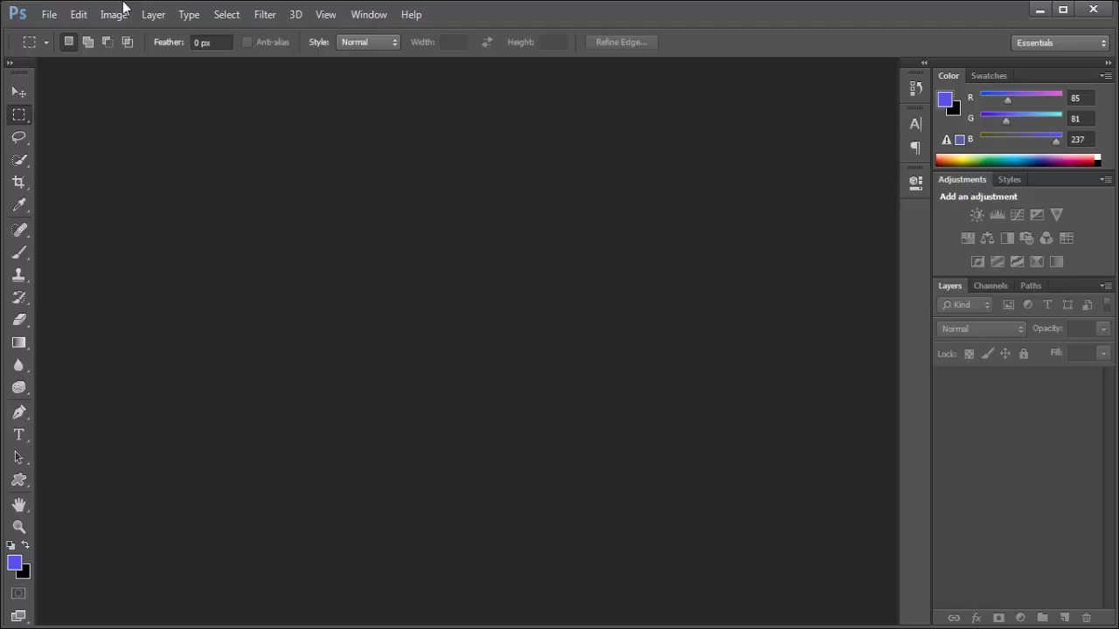
click(58, 19)
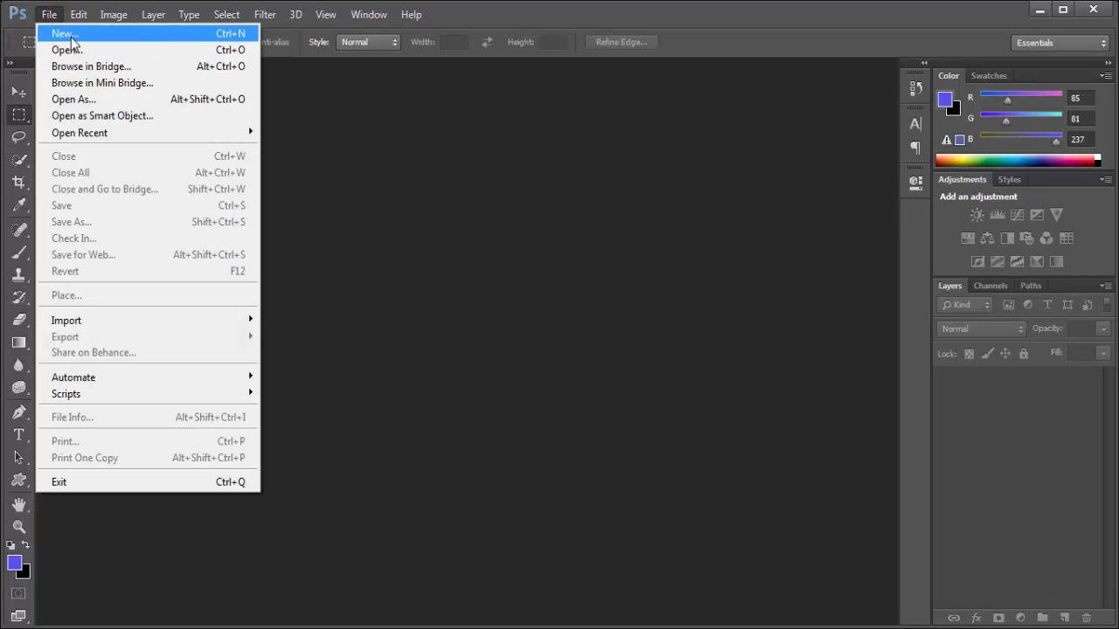
click(70, 36)
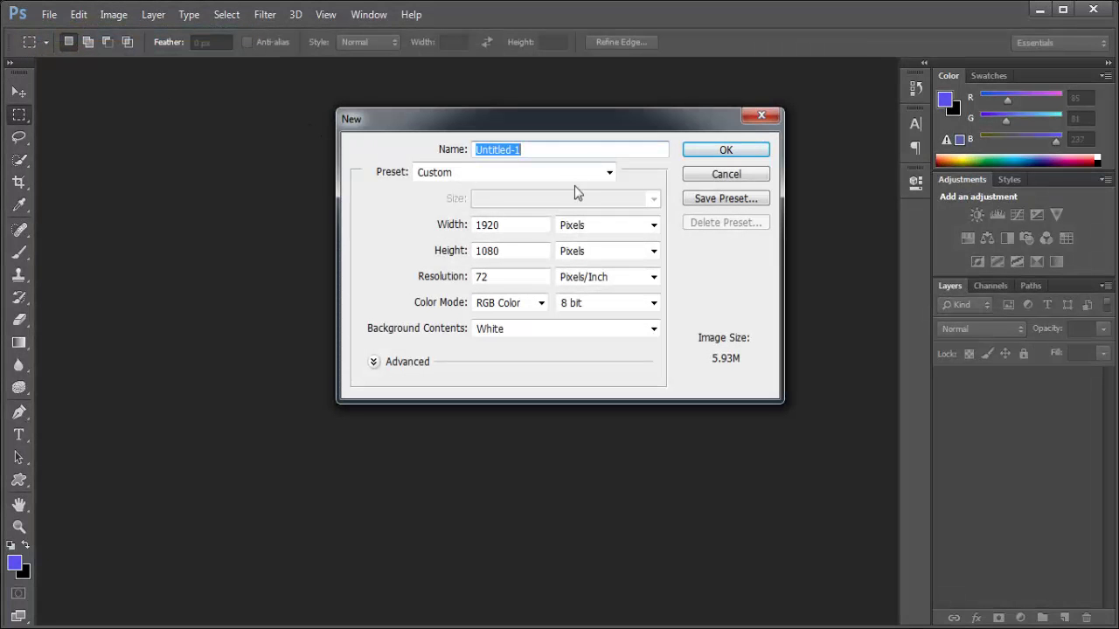
click(749, 118)
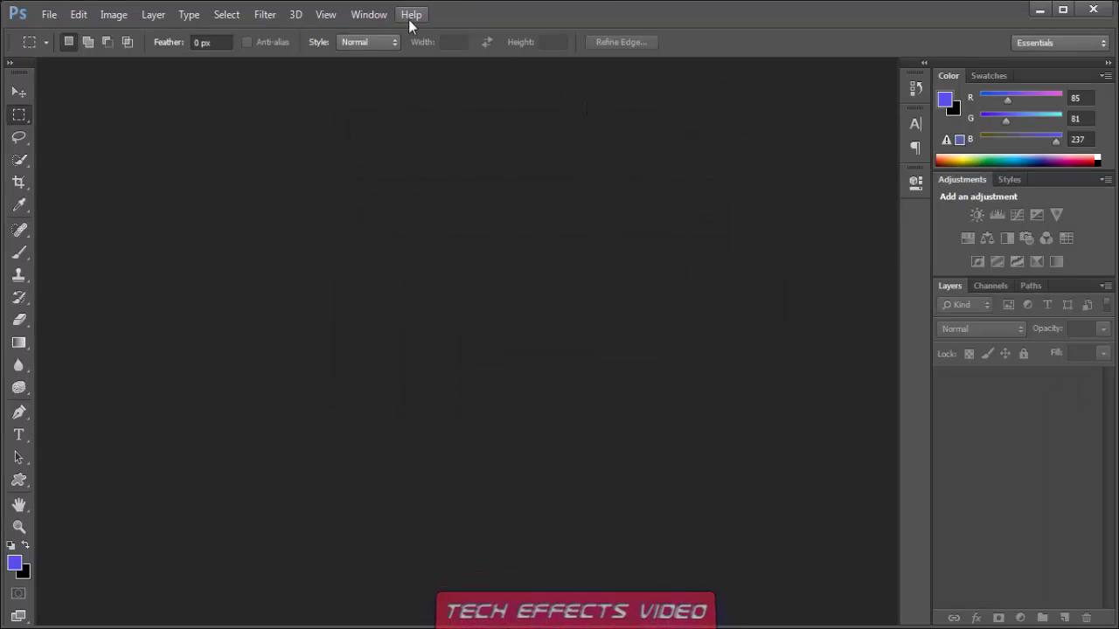
click(409, 16)
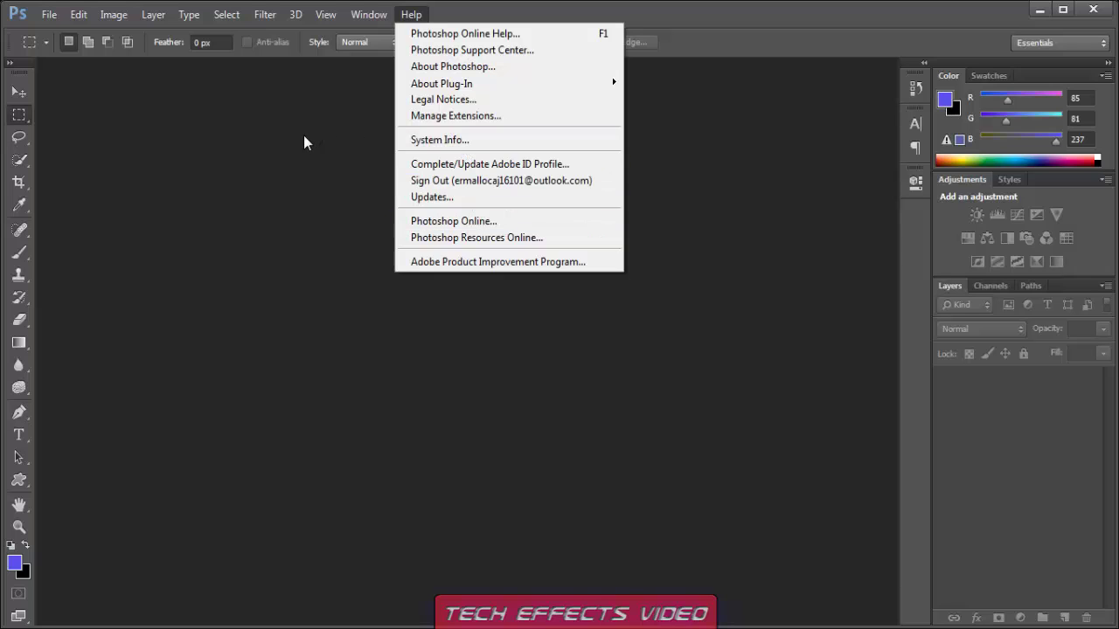
Dismiss the Help menu and create Untitled-1 at 1920×1080 px, 72 ppi, RGB, white background
click(345, 177)
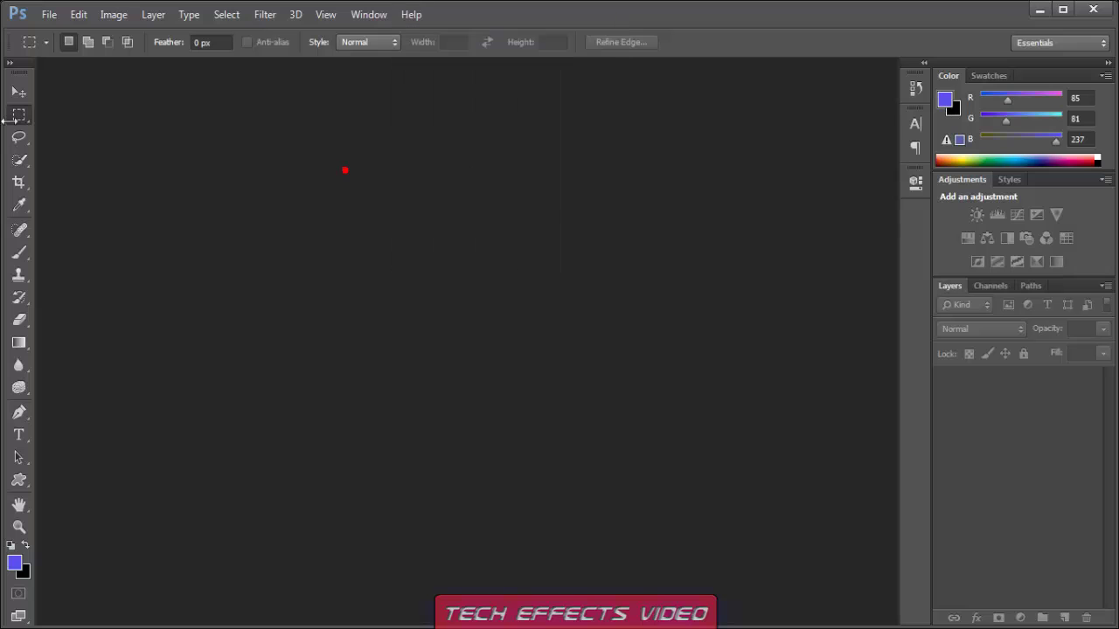
click(52, 14)
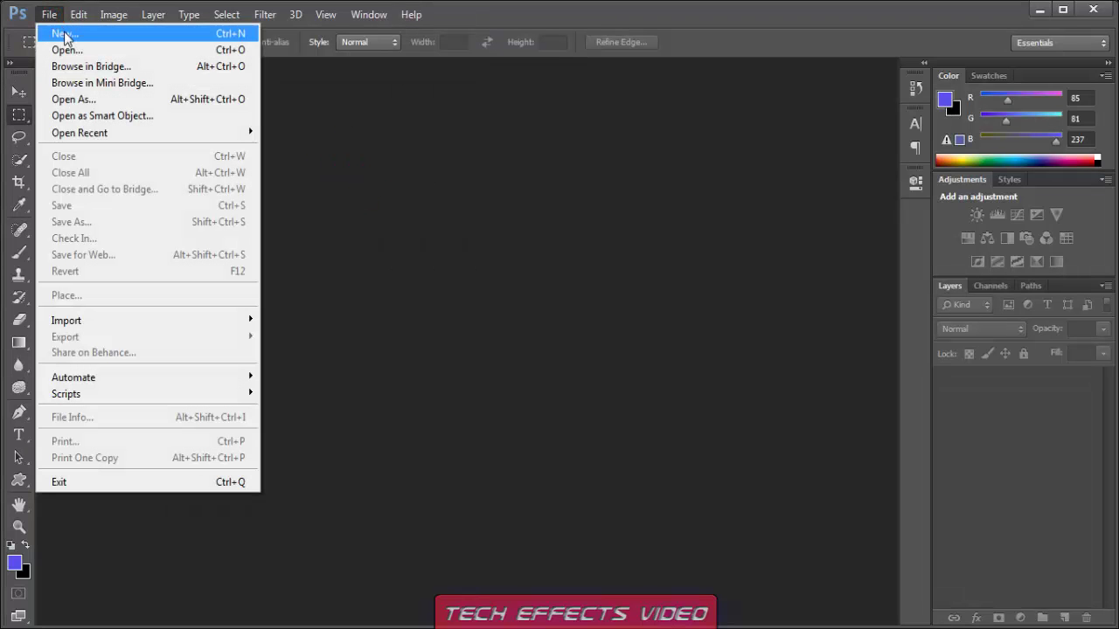
click(64, 35)
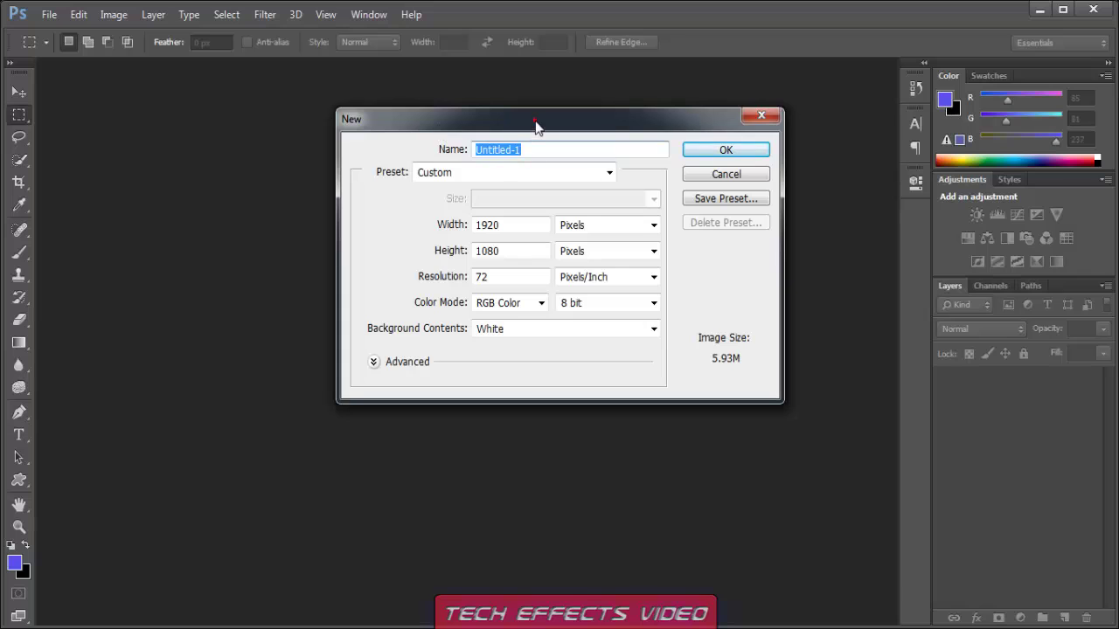
drag(535, 125, 439, 136)
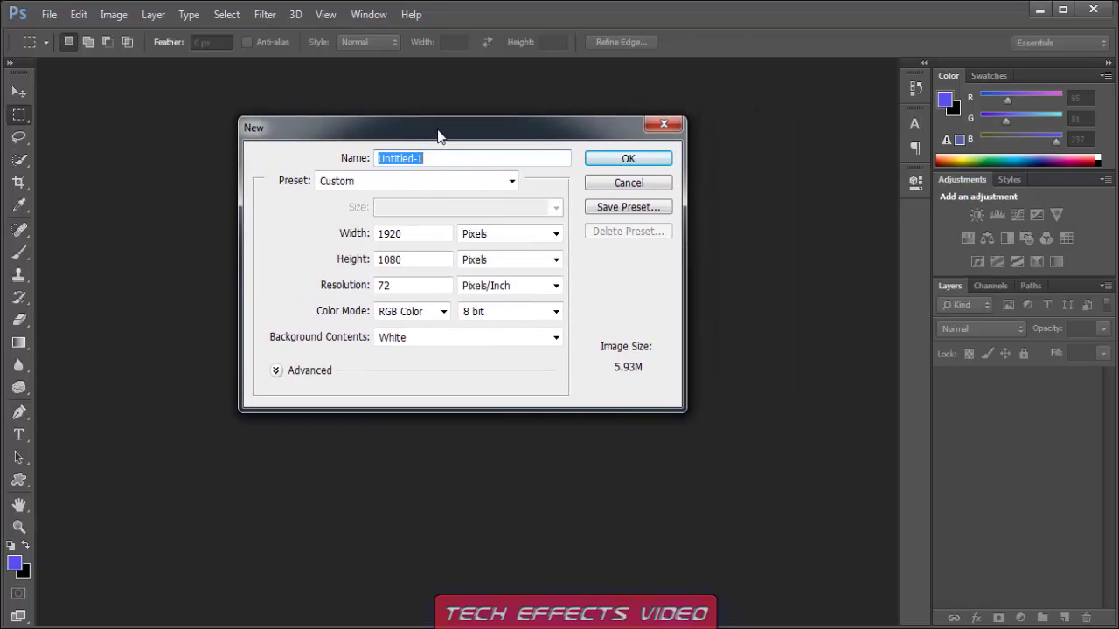
double_click(407, 260)
click(629, 162)
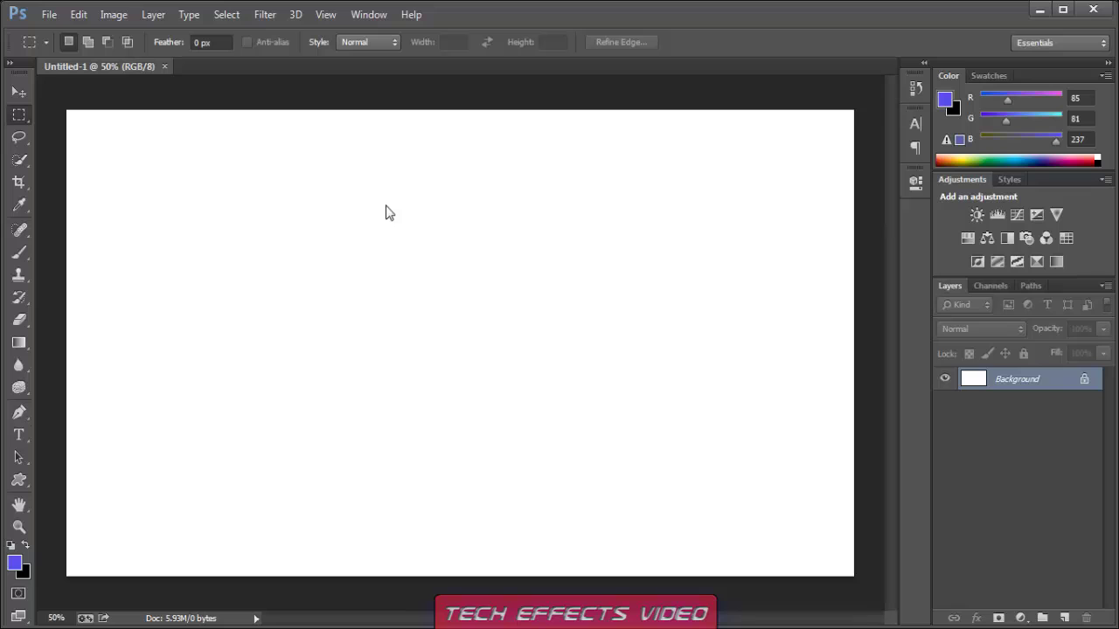
Fill the canvas with black using Alt+Backspace, then draw and remove a test selection
click(25, 544)
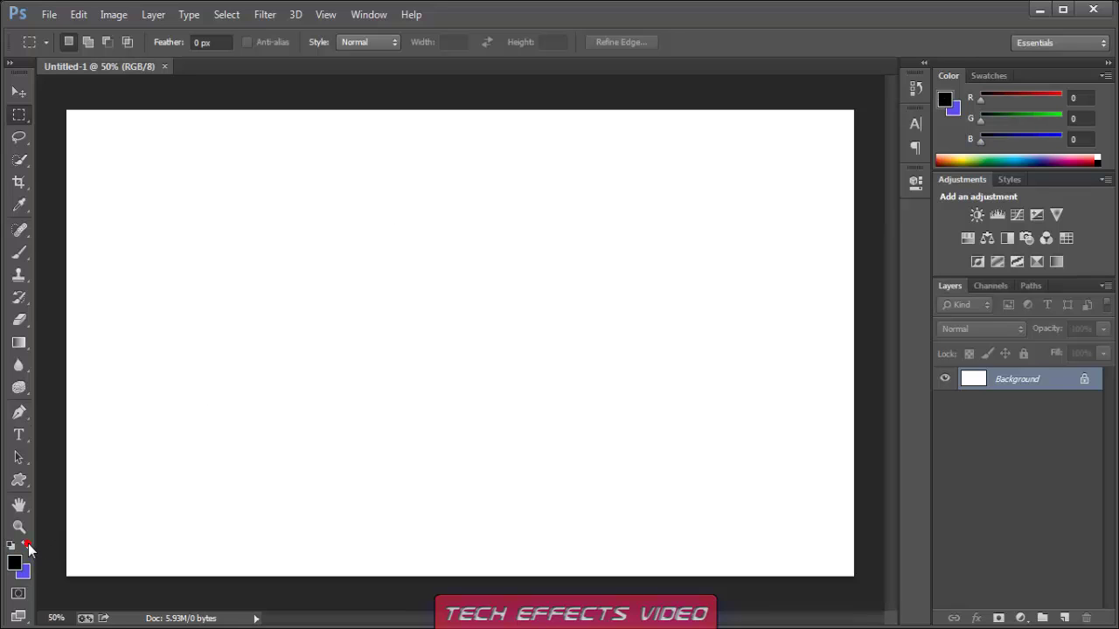
key(alt+BackSpace)
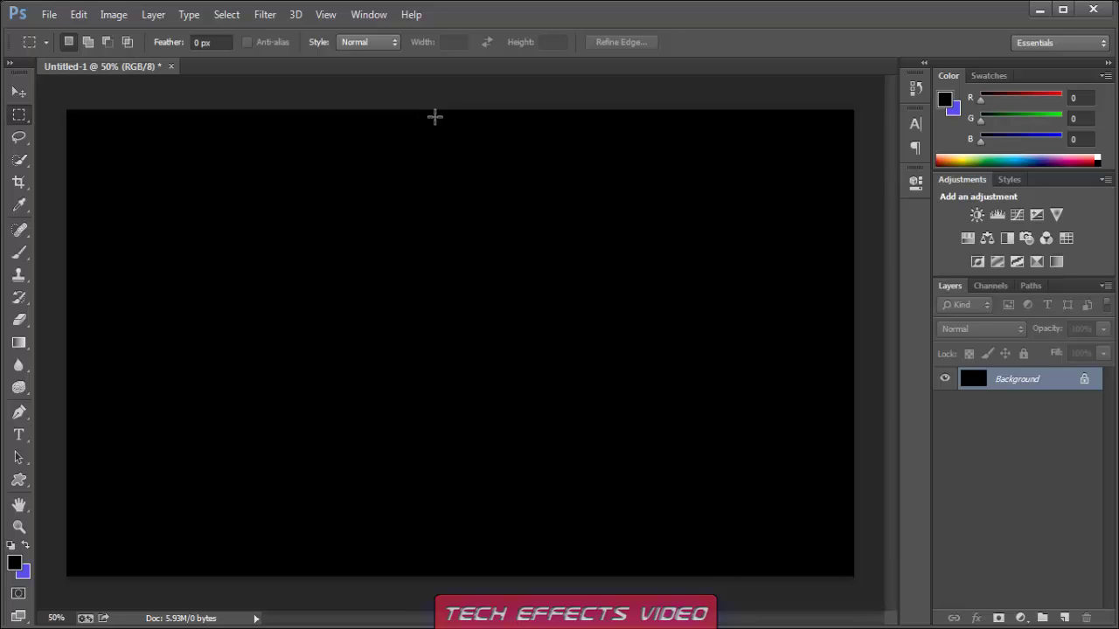
drag(431, 110, 448, 584)
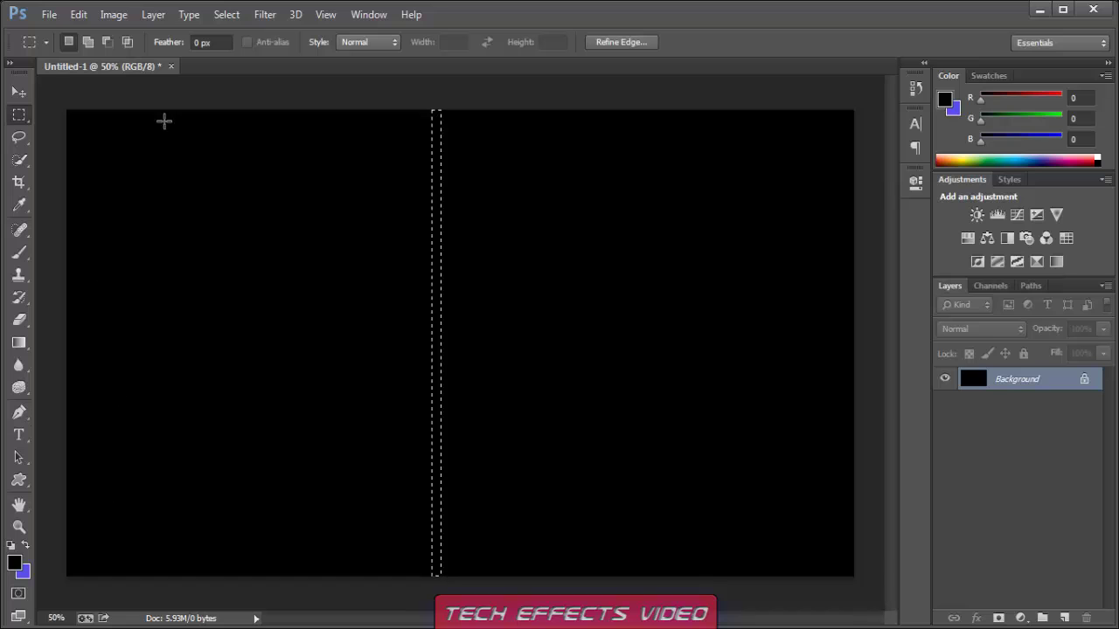
click(239, 20)
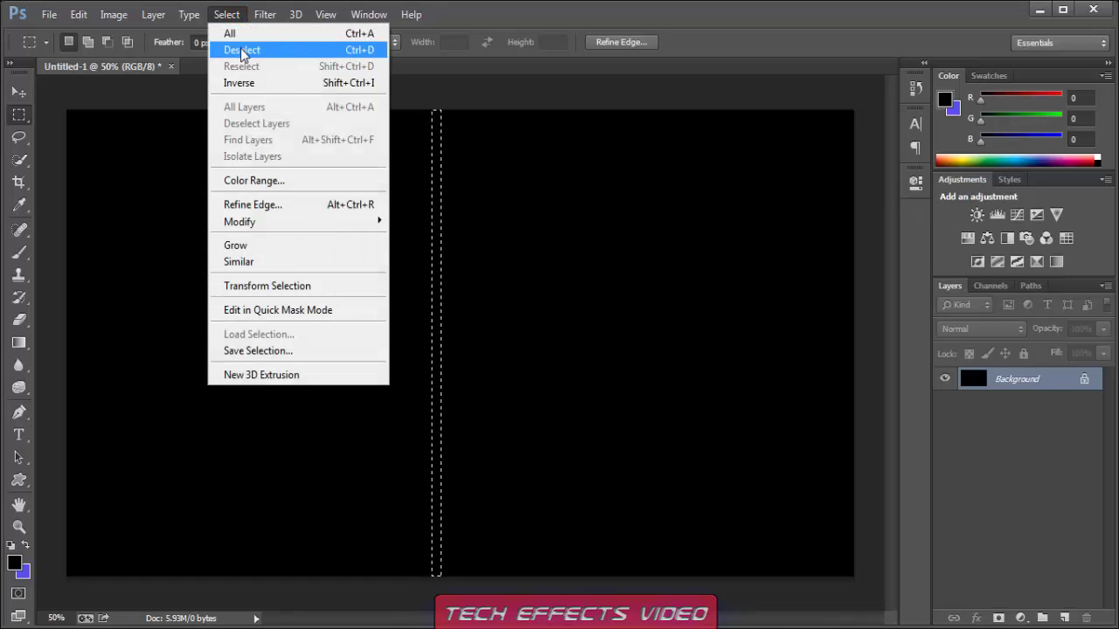
click(241, 51)
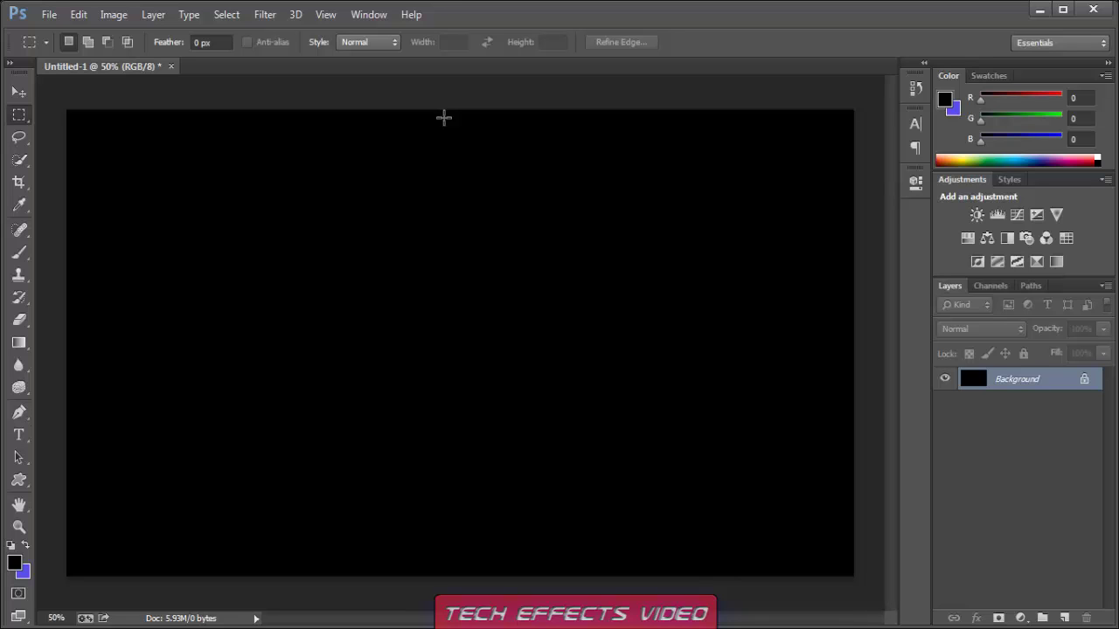
Clear a trial selection and select a one-pixel column through the canvas middle with Single Column Marquee
drag(438, 111, 394, 110)
click(229, 15)
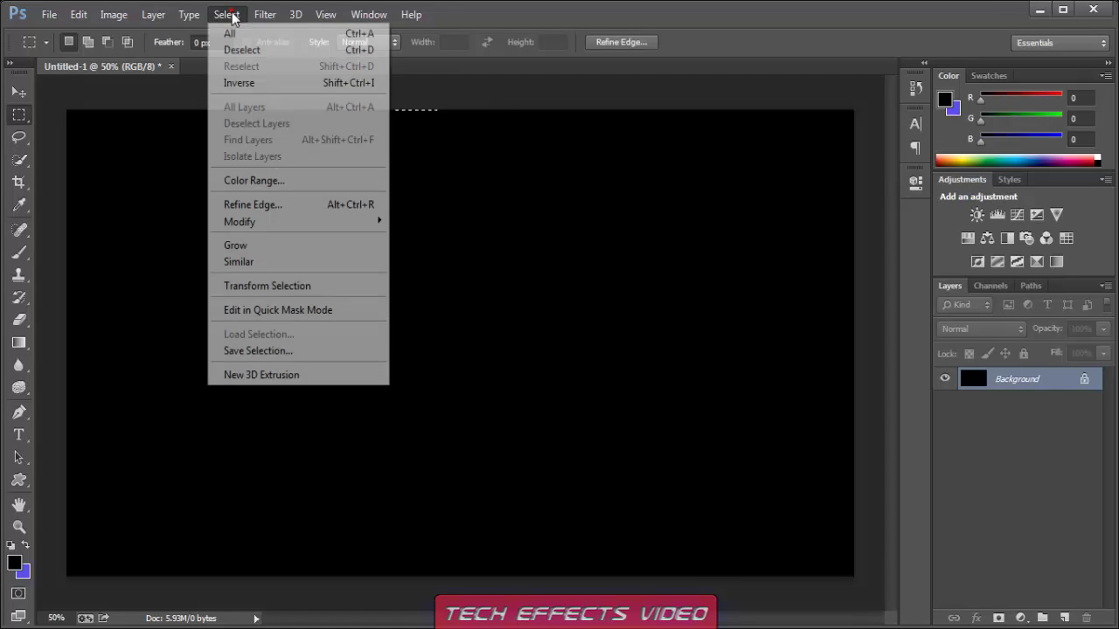
click(245, 50)
right_click(21, 117)
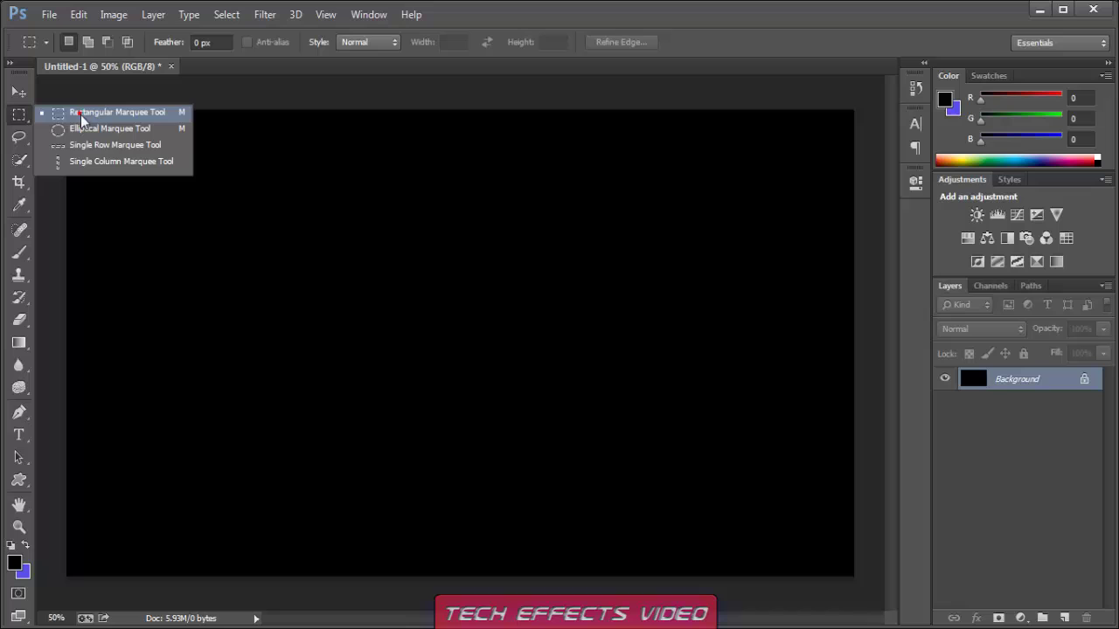
click(77, 161)
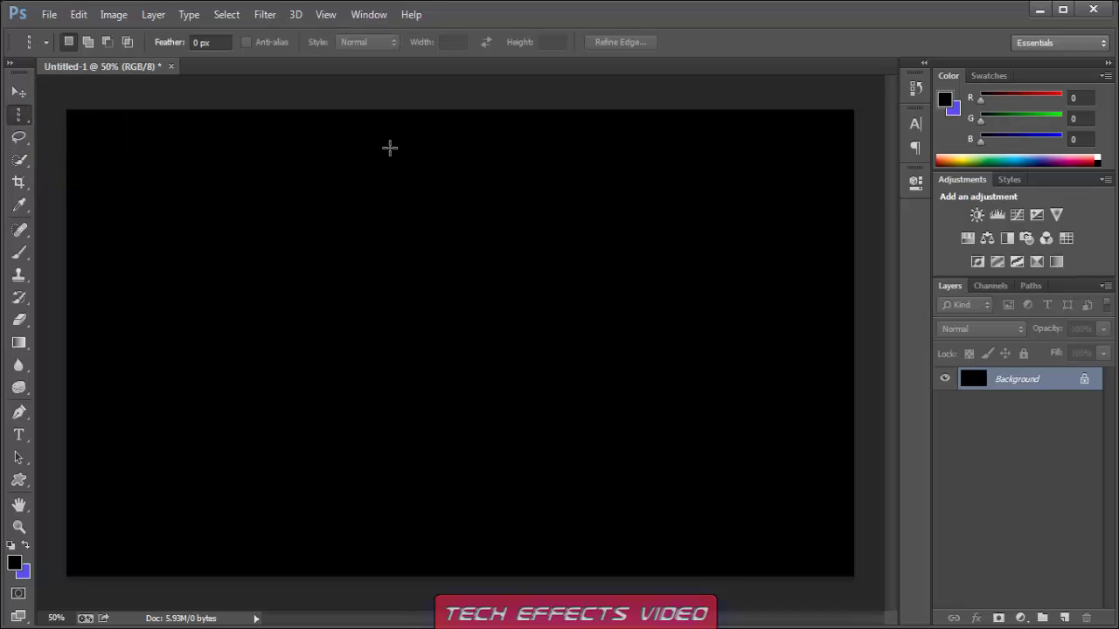
drag(415, 113, 426, 231)
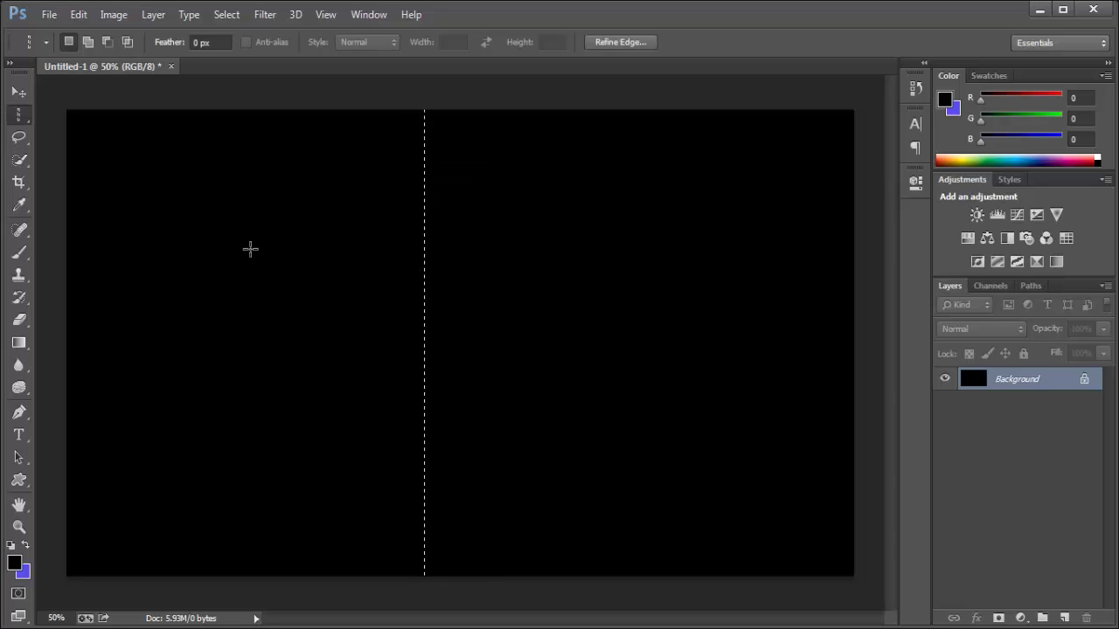
Switch to the Brush with white foreground and shrink it to 123 px at 1% hardness
click(28, 254)
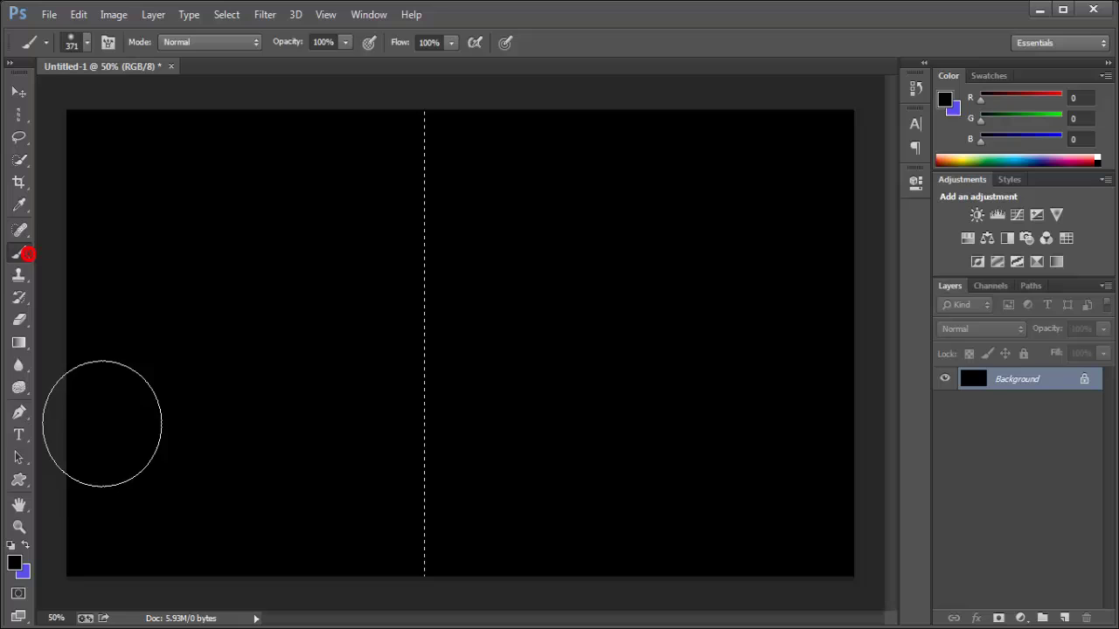
click(24, 544)
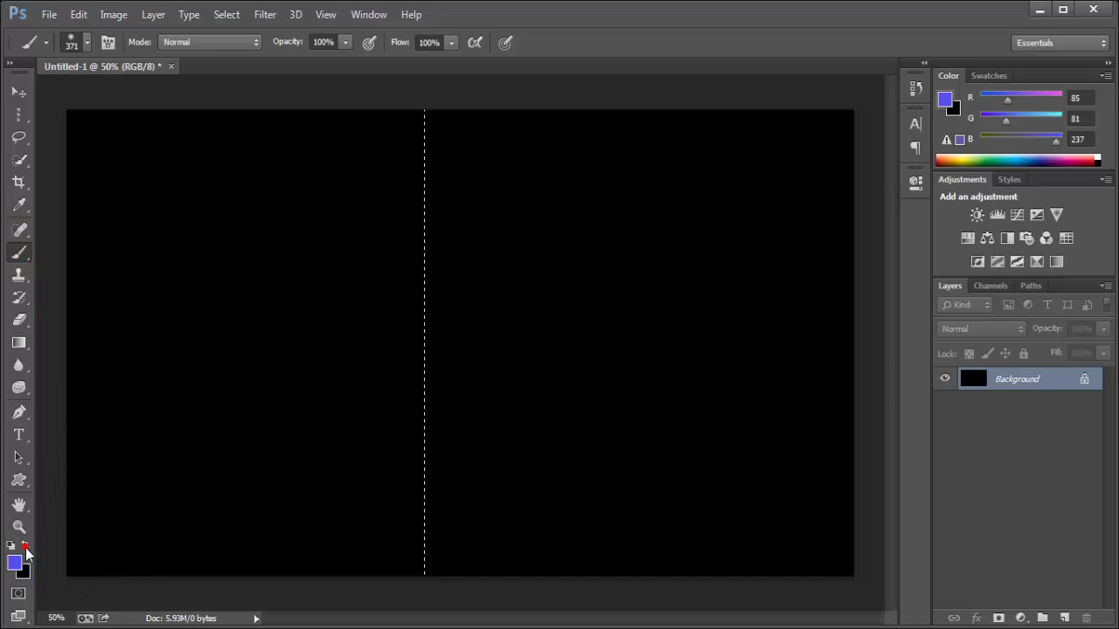
click(11, 545)
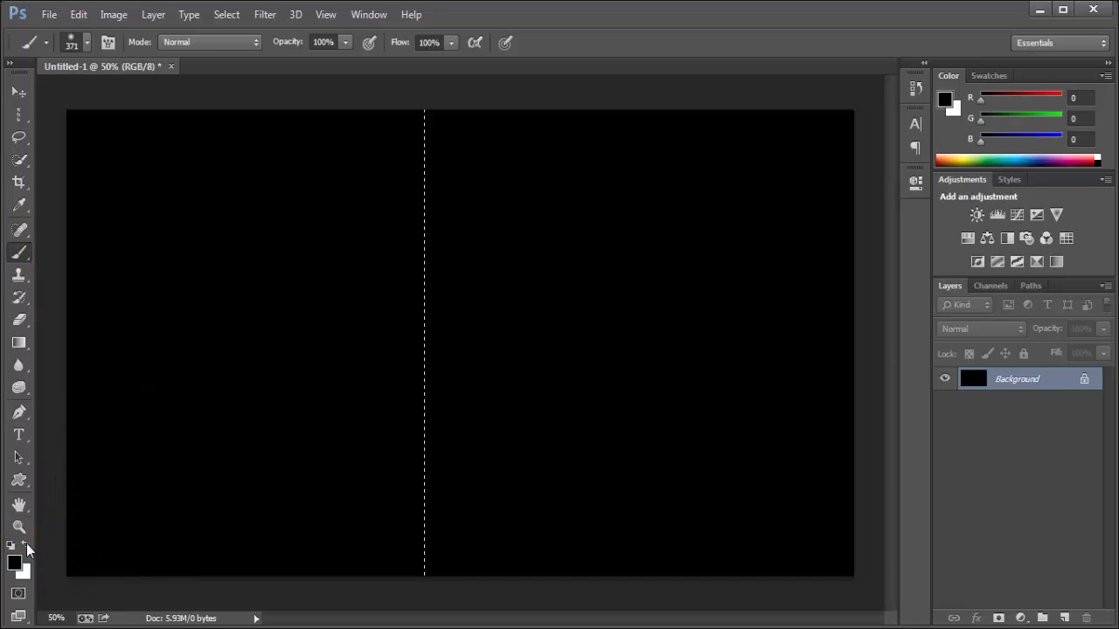
click(25, 545)
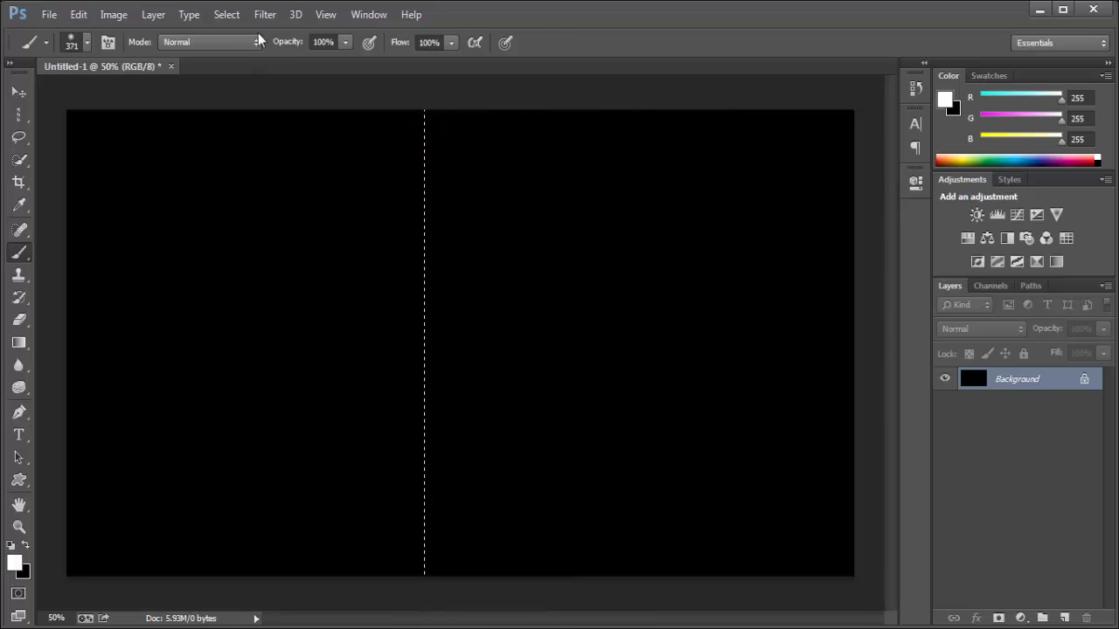
click(227, 15)
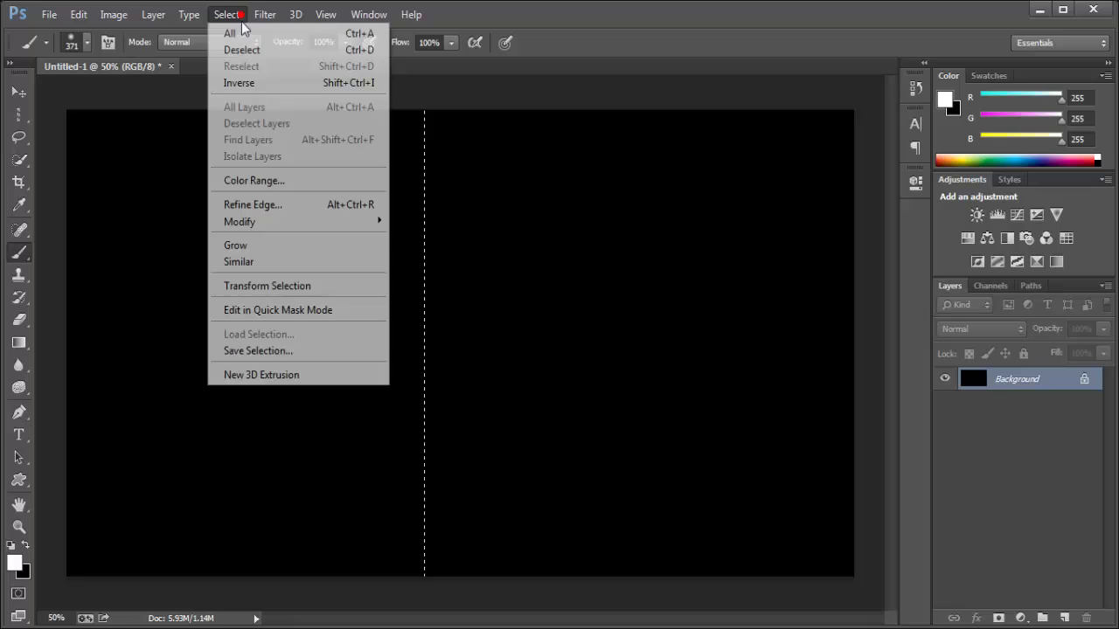
click(243, 51)
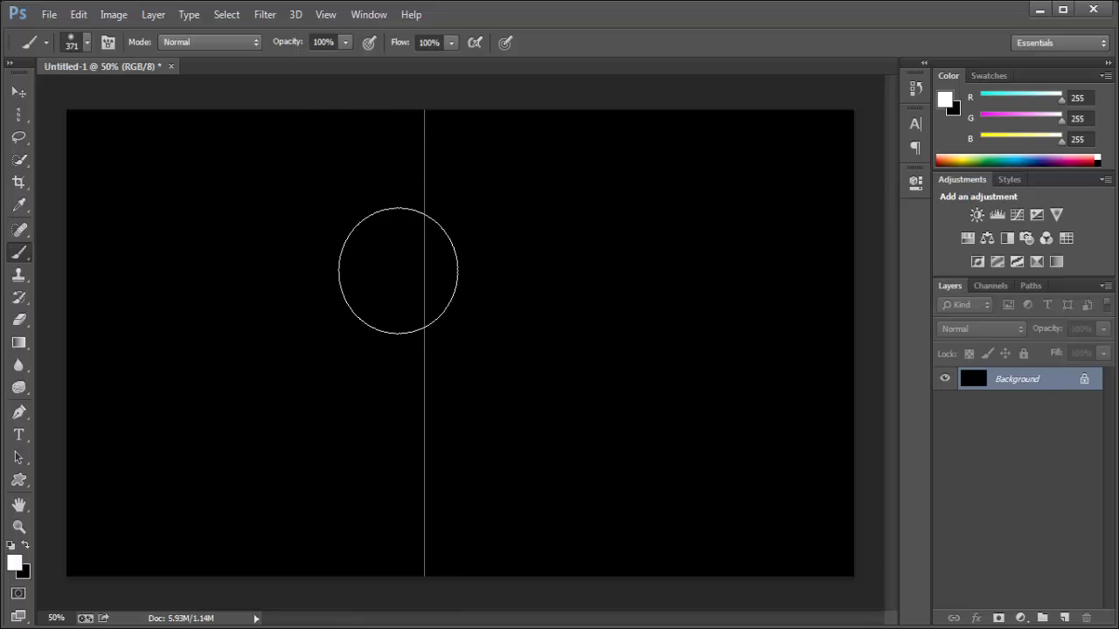
drag(337, 206, 268, 237)
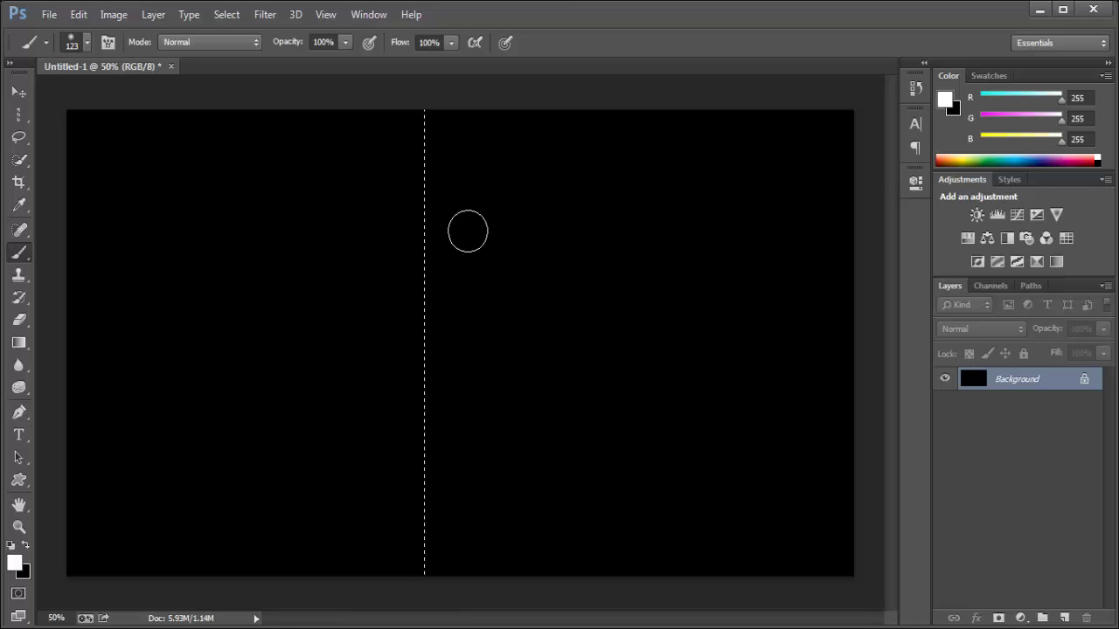
key(ctrl+d)
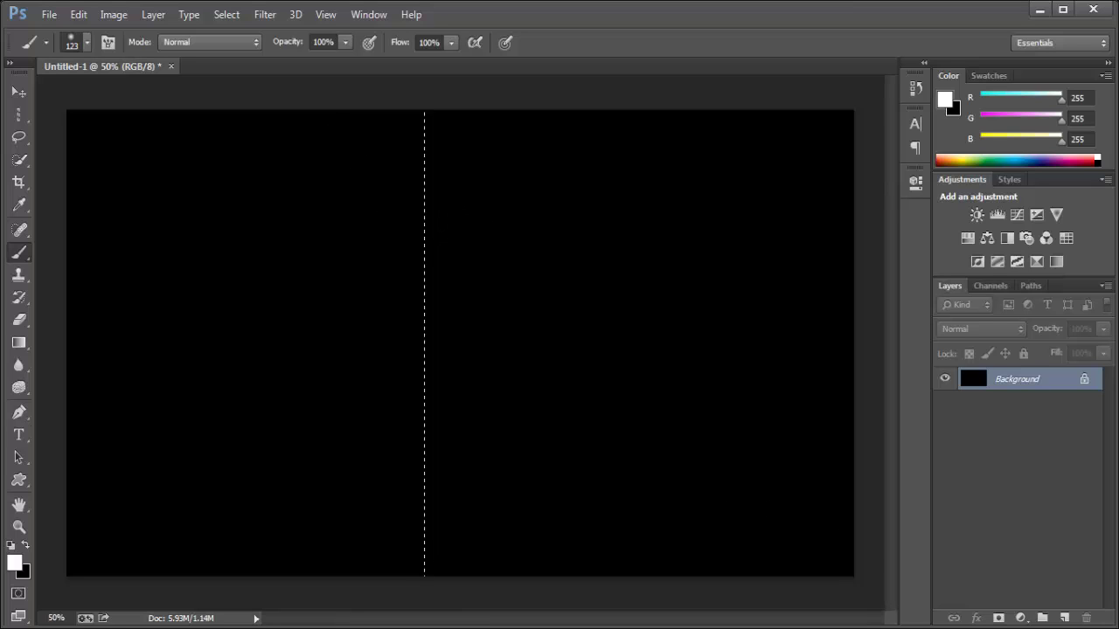
Add a new layer and paint a trial white line down the selected column
click(1068, 618)
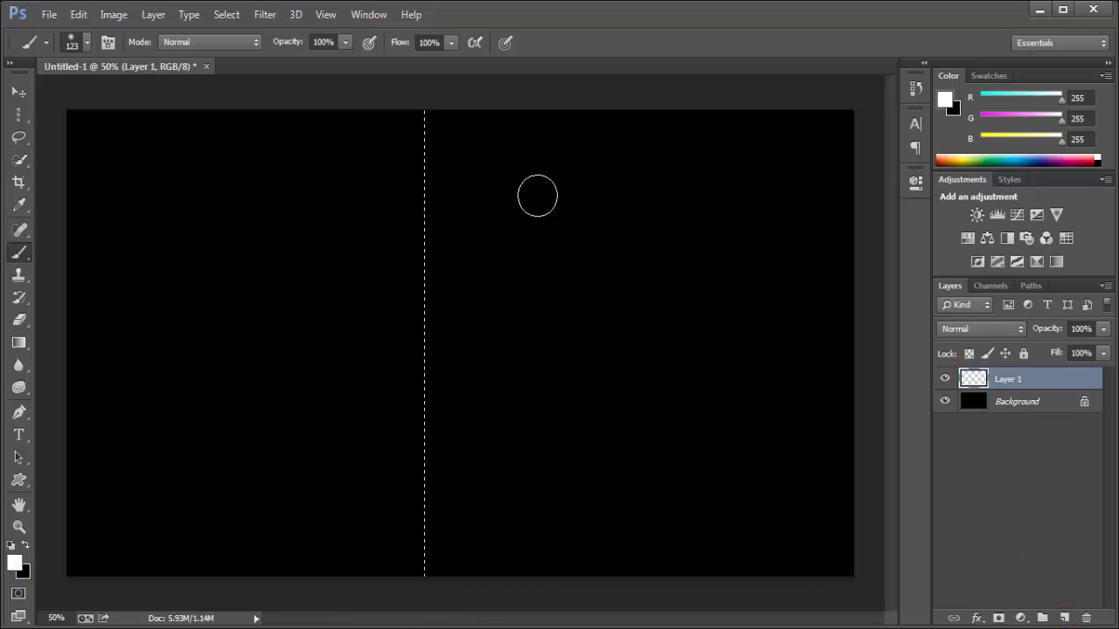
click(417, 131)
click(227, 15)
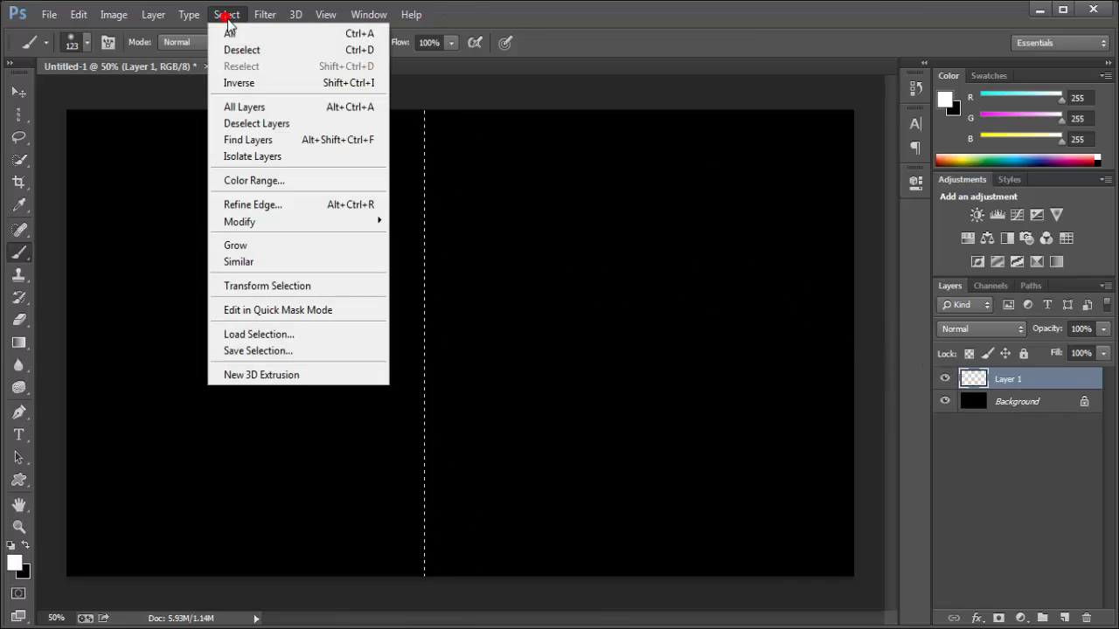
click(244, 51)
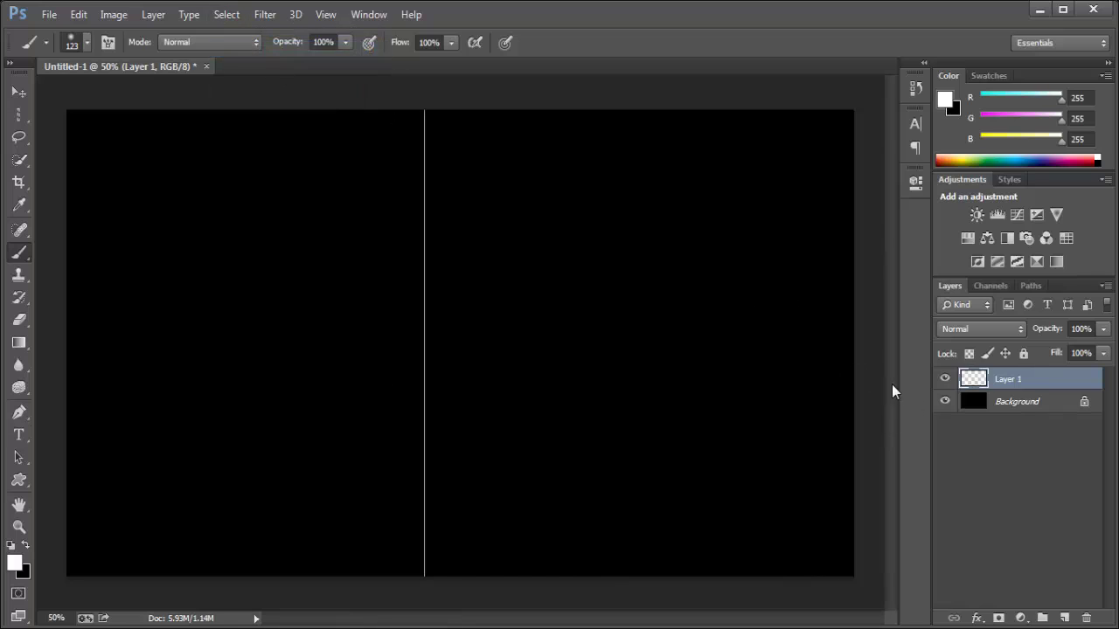
Hide and delete Layer 1 with its line, leaving no selection
click(946, 379)
key(ctrl+shift+d)
key(ctrl+e)
key(ctrl+d)
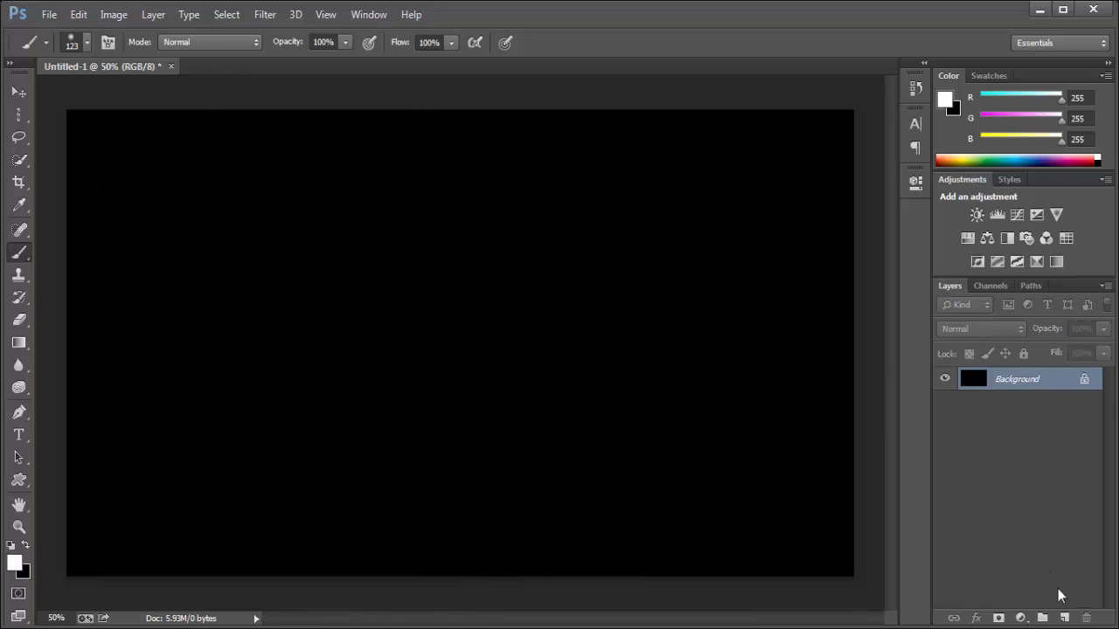
On a new Layer 1, brush white down a one-pixel centre column, then deselect
click(1064, 618)
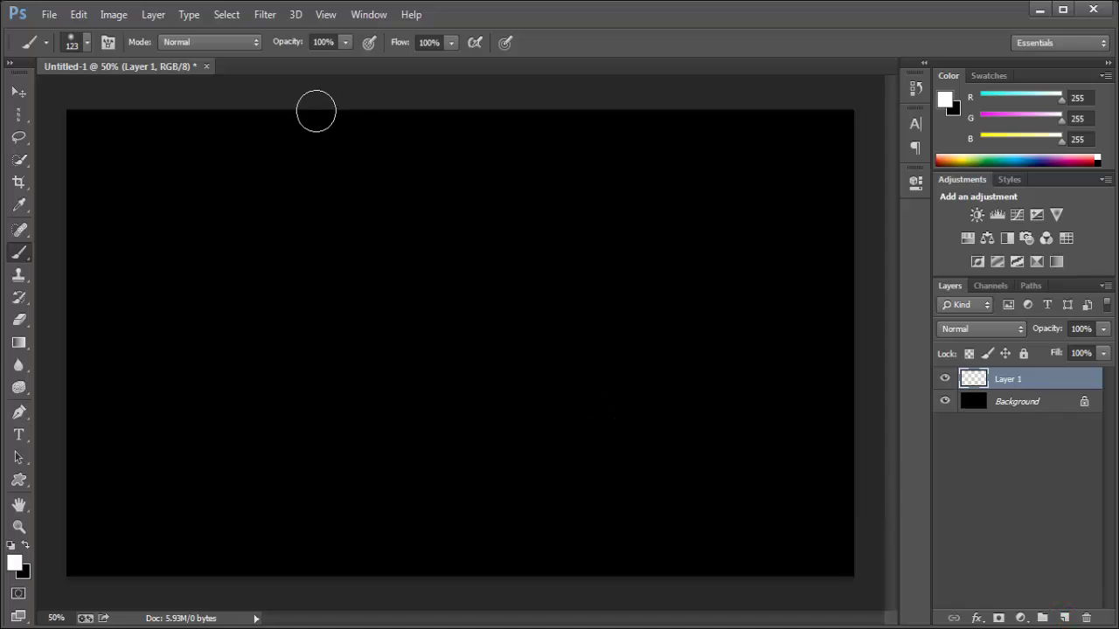
click(19, 114)
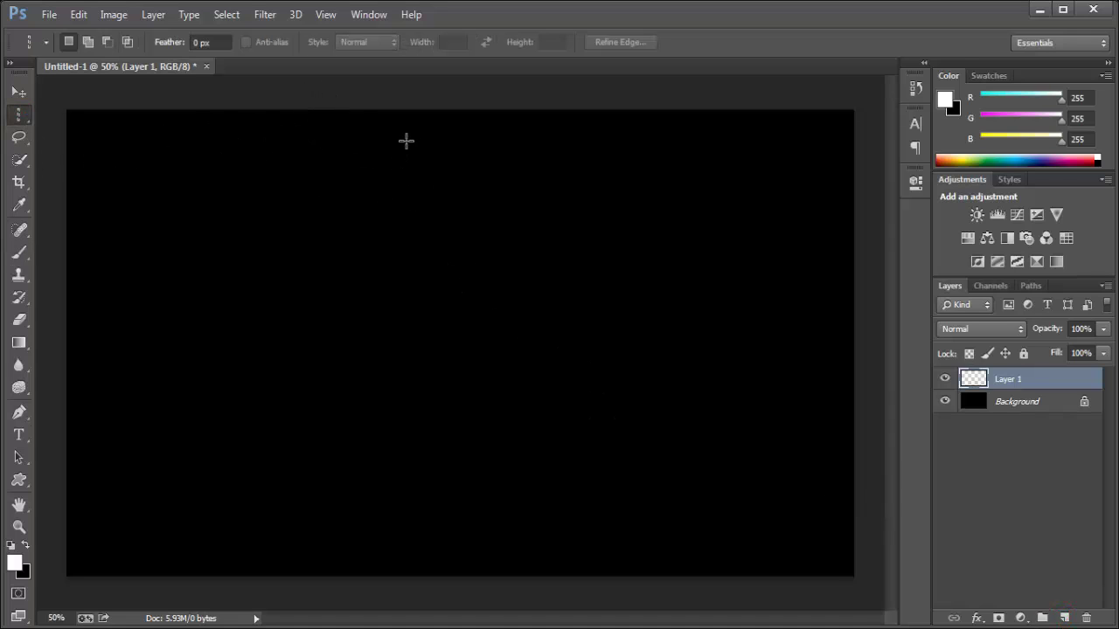
drag(404, 114, 442, 394)
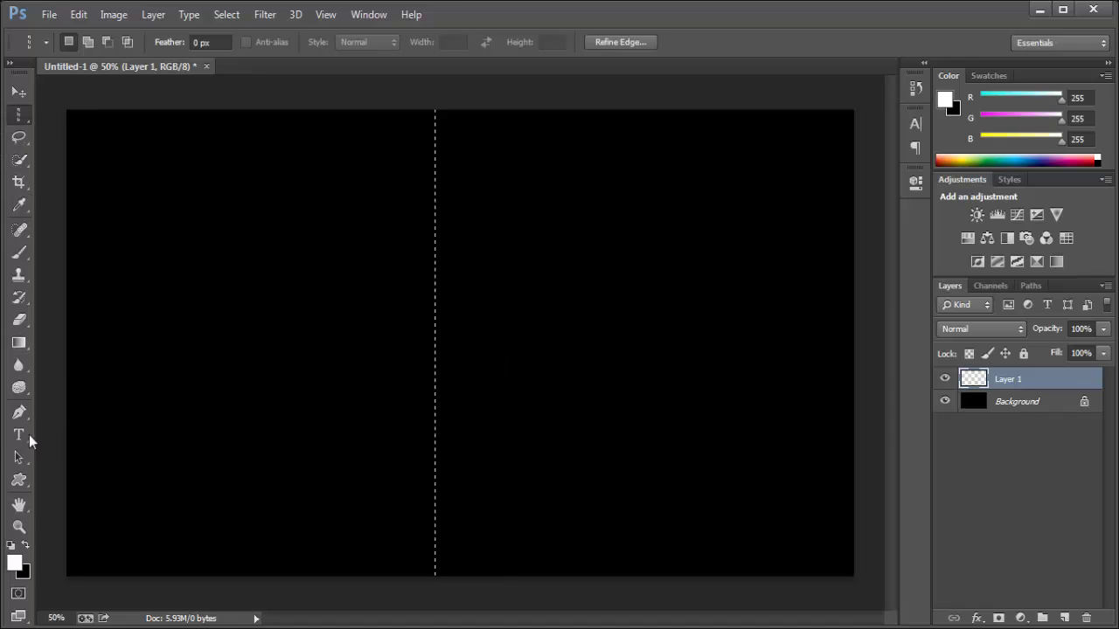
click(19, 253)
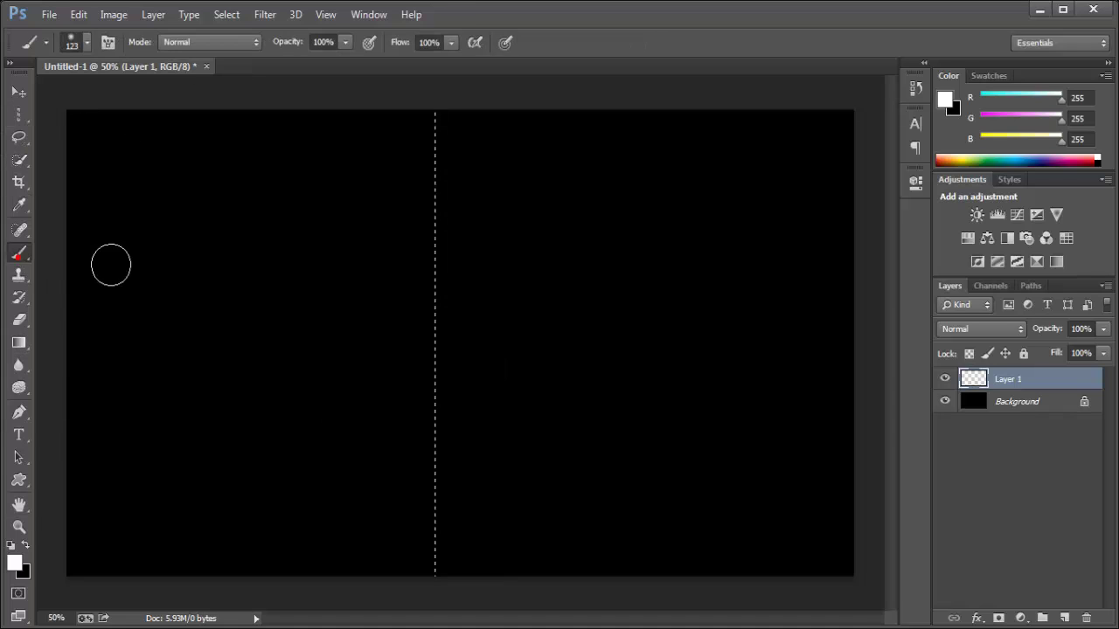
click(437, 125)
shift+click(451, 597)
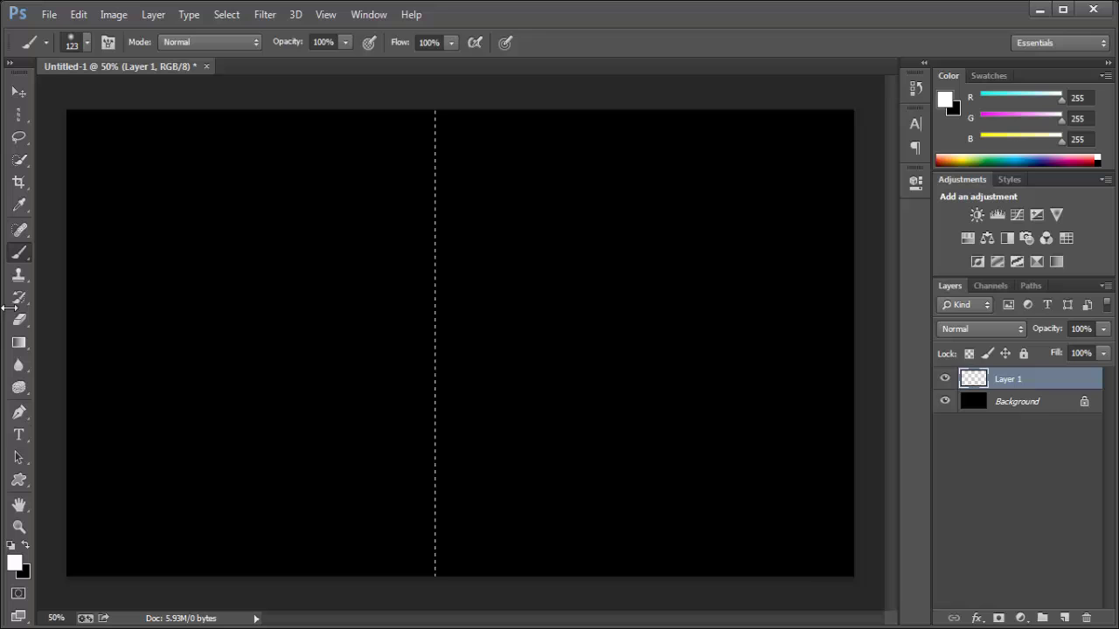
click(219, 20)
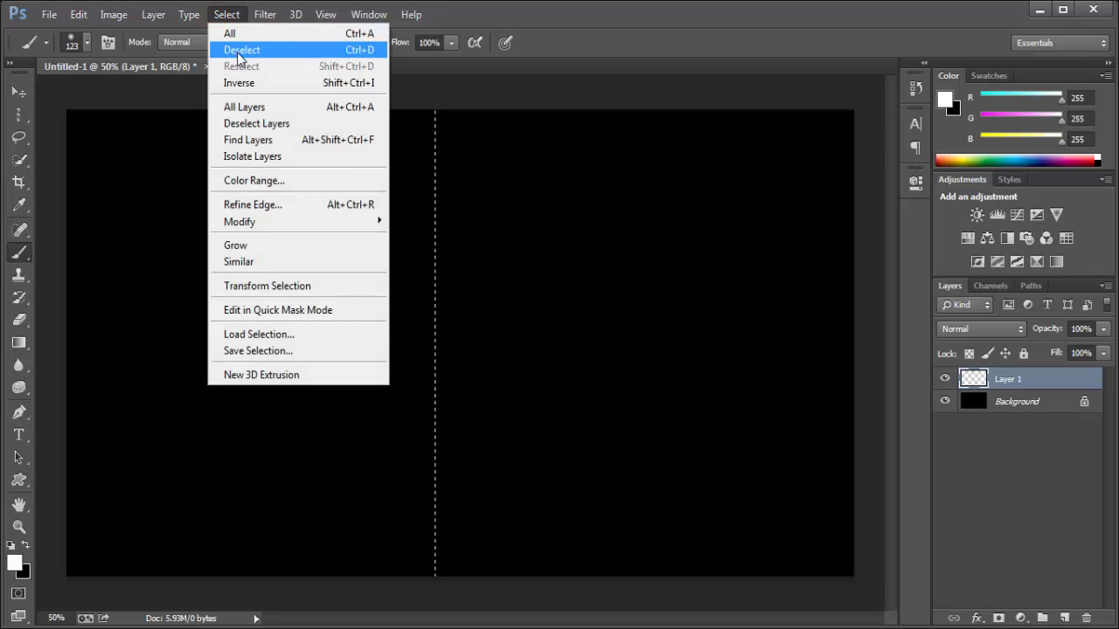
click(238, 51)
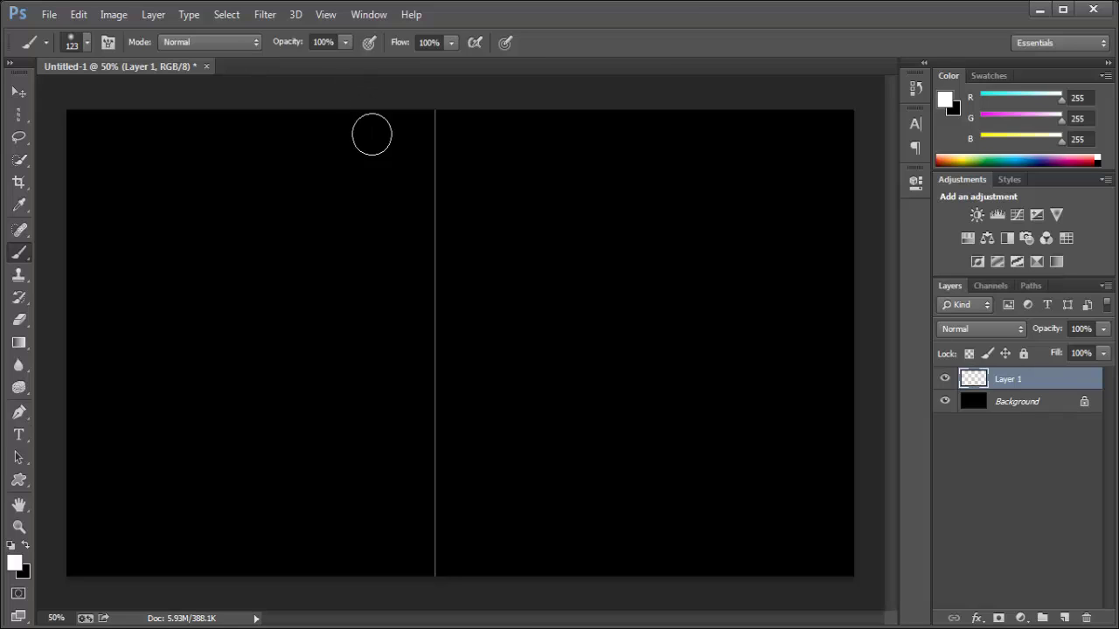
Apply Filter > Stylize > Wind, method Wind from the Right, previewed at 1600%
click(269, 16)
mouse_move(350, 306)
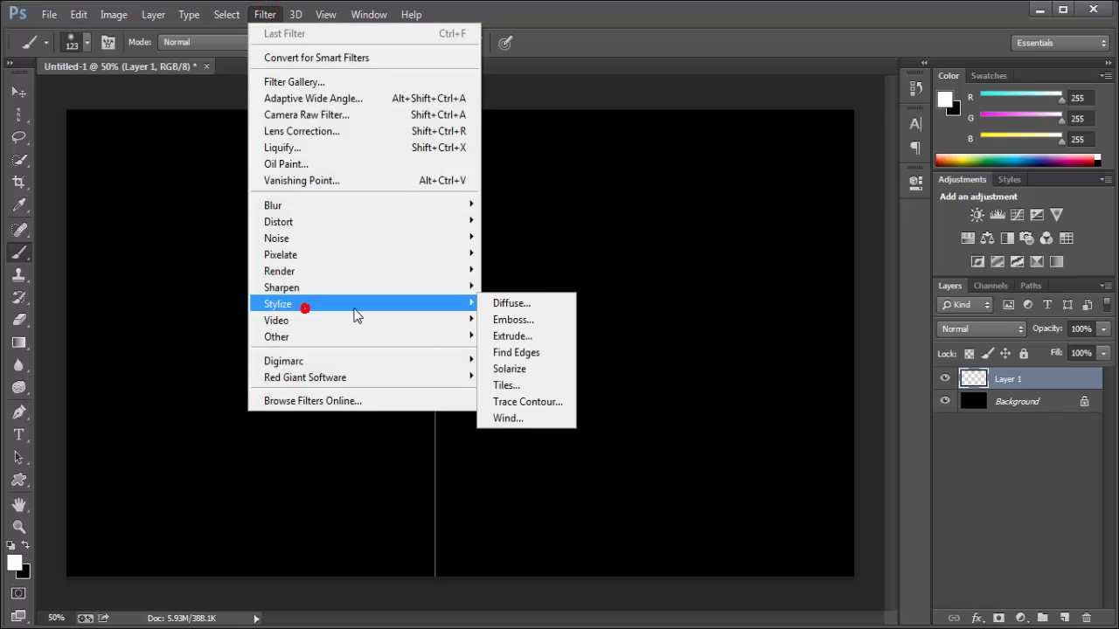
click(522, 417)
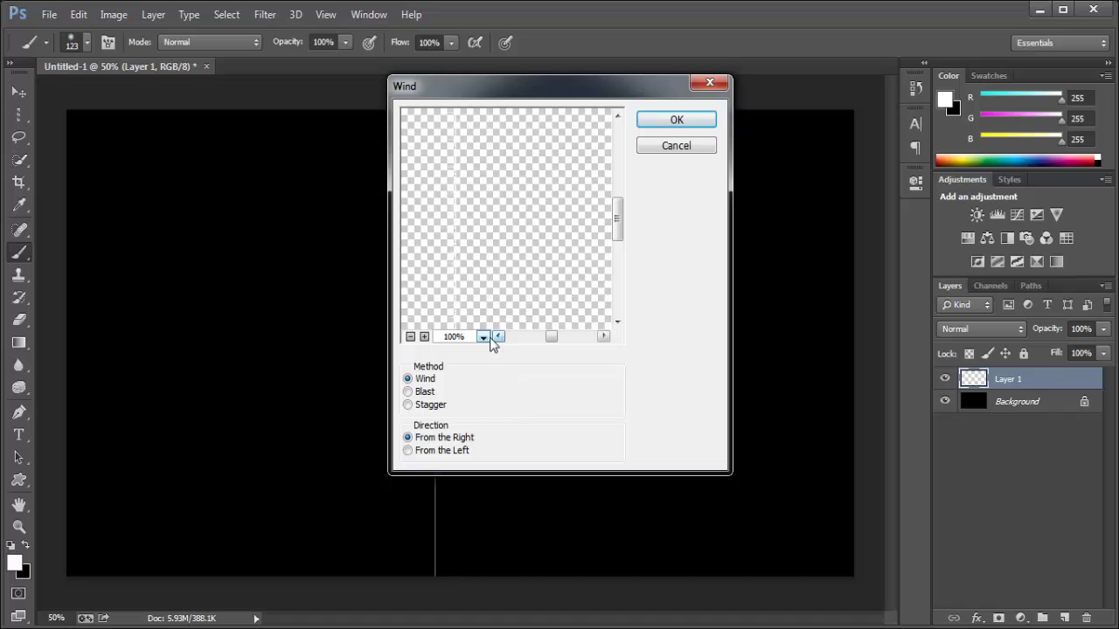
click(483, 338)
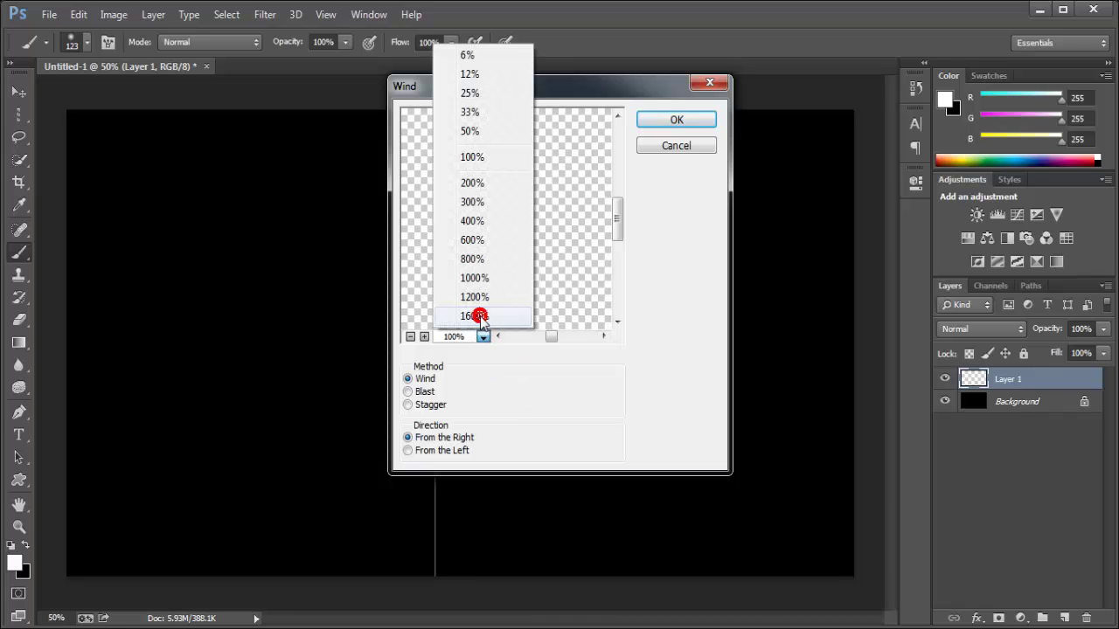
click(475, 317)
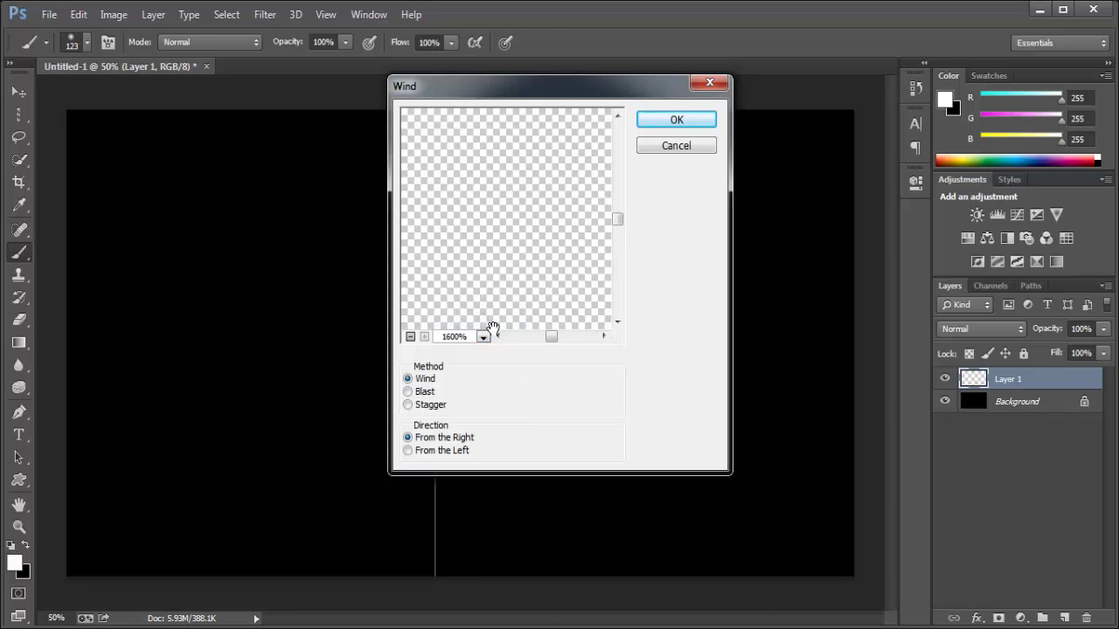
click(408, 379)
click(673, 120)
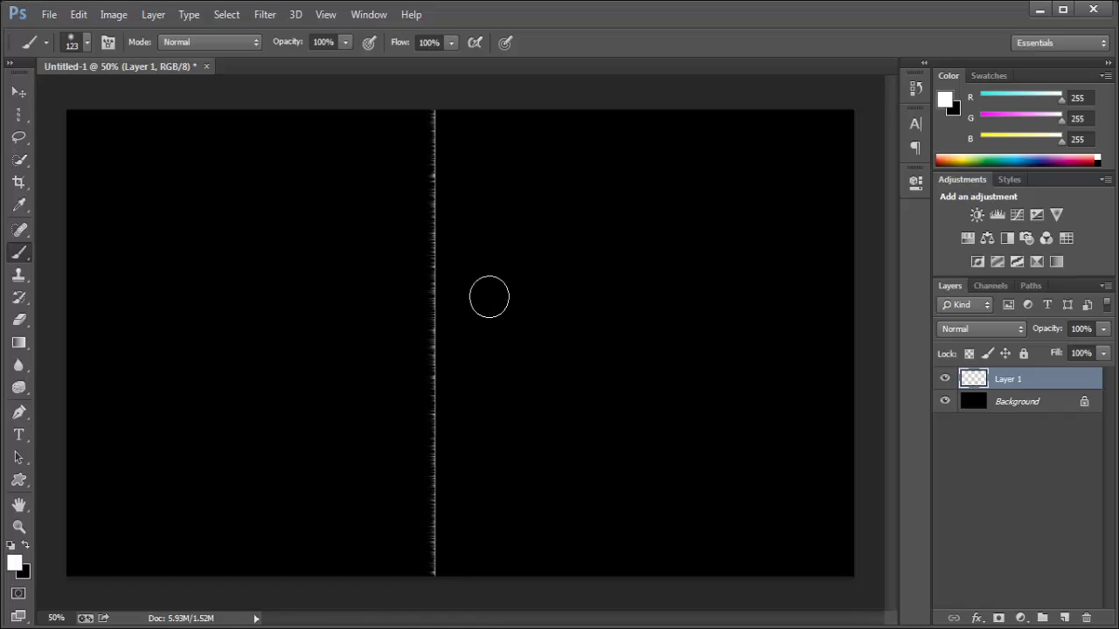
Reapply the Wind filter three times with Ctrl+F, then undo the last pass
key(ctrl+f)
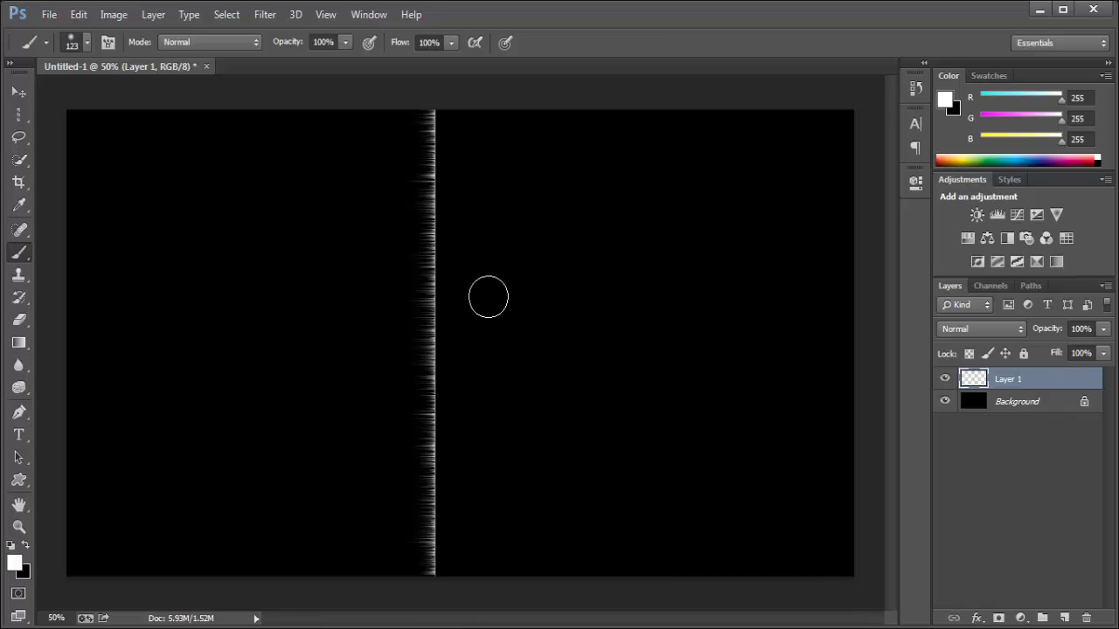
key(ctrl+f)
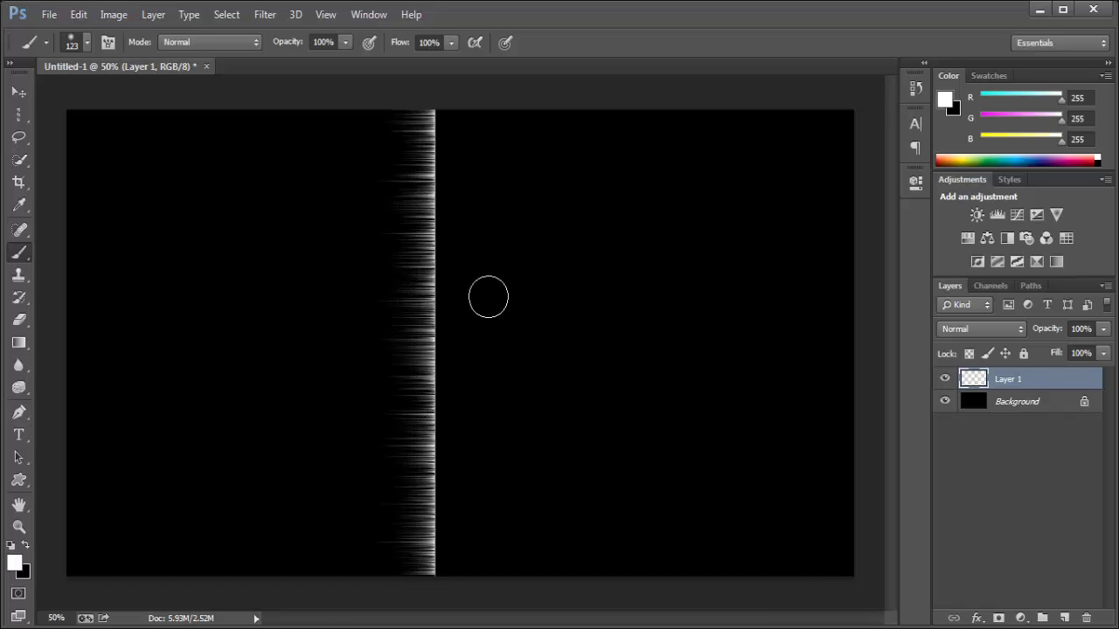
key(ctrl+f)
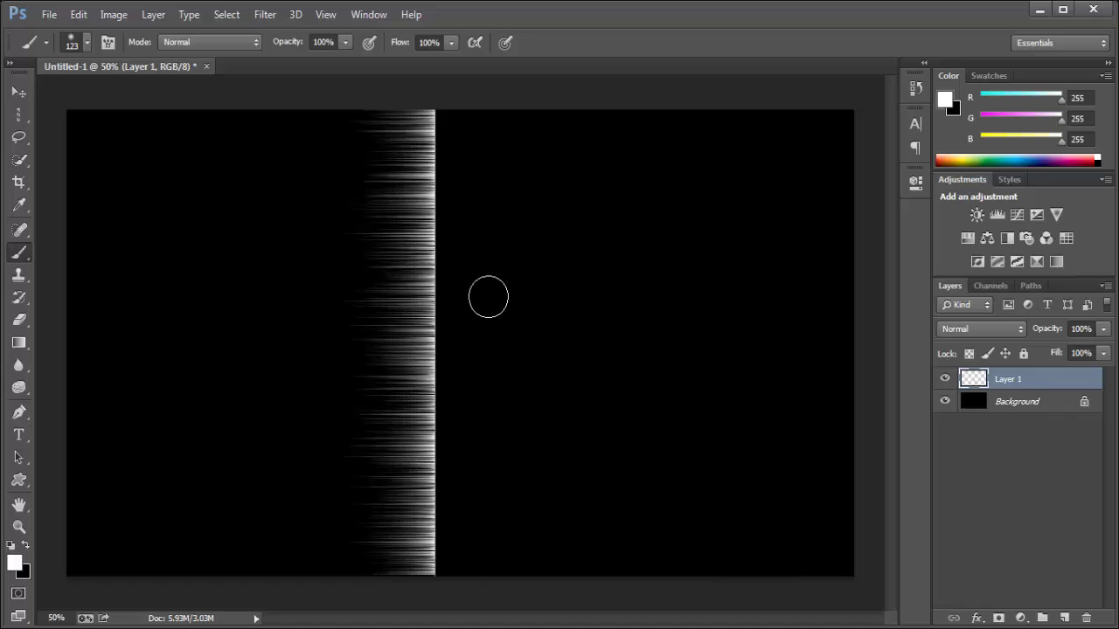
key(ctrl+z)
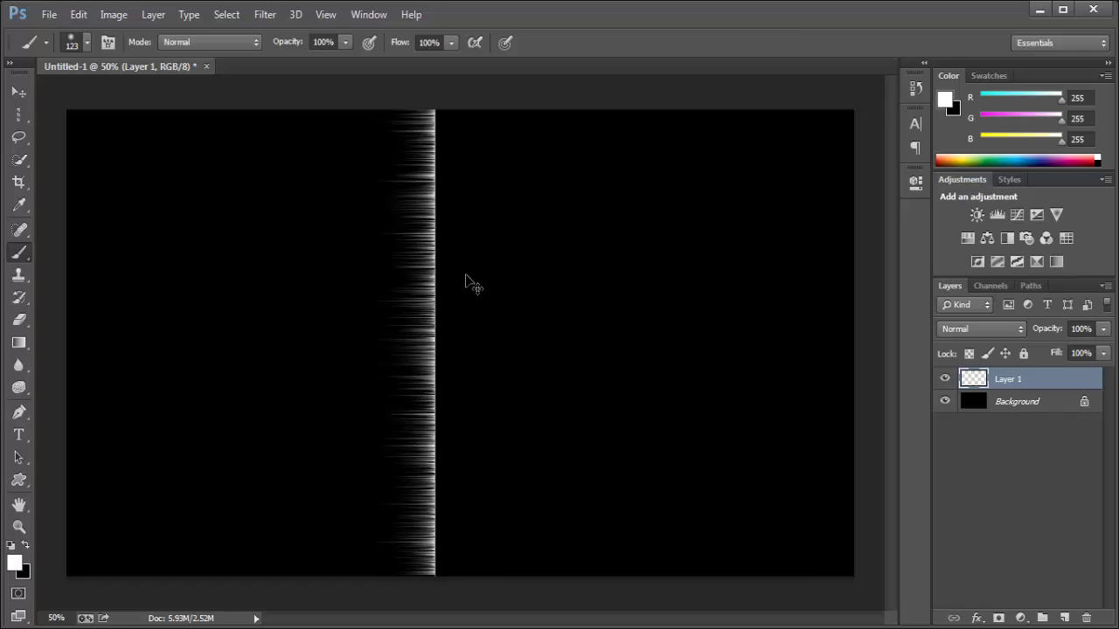
Rotate the streaked line 90° clockwise and stretch it across the full canvas width
key(ctrl+t)
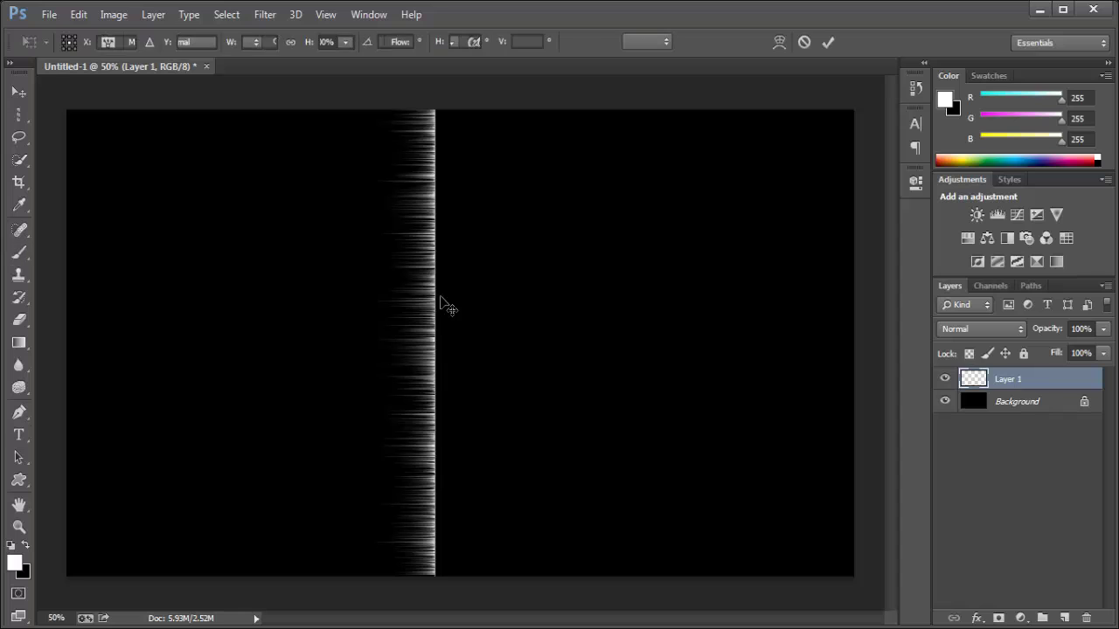
right_click(427, 308)
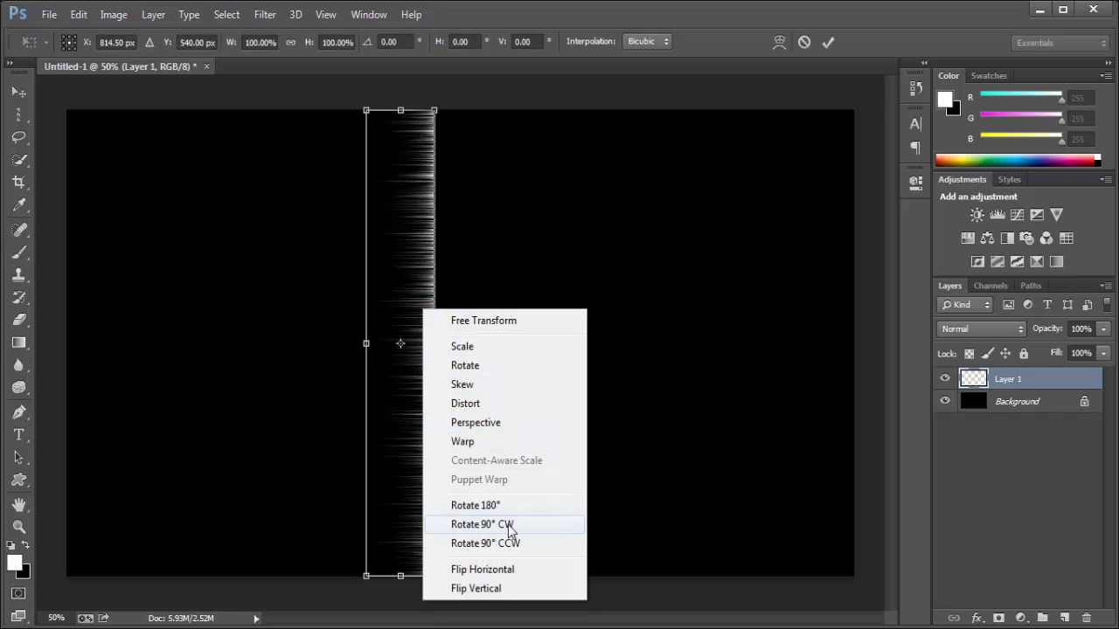
click(481, 524)
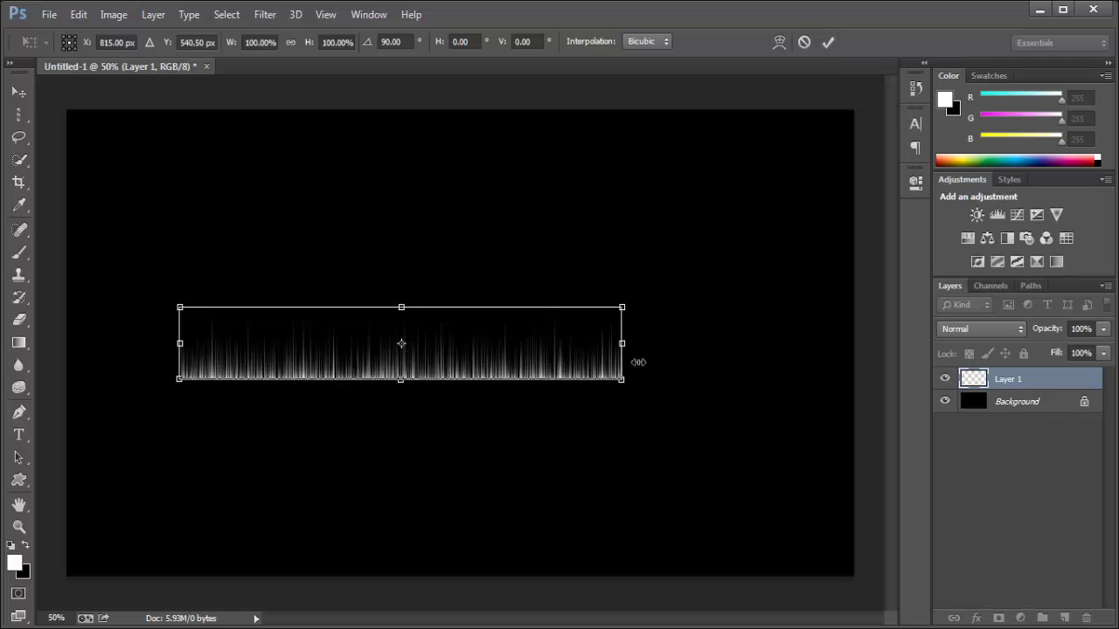
drag(629, 353, 928, 216)
drag(761, 339, 648, 339)
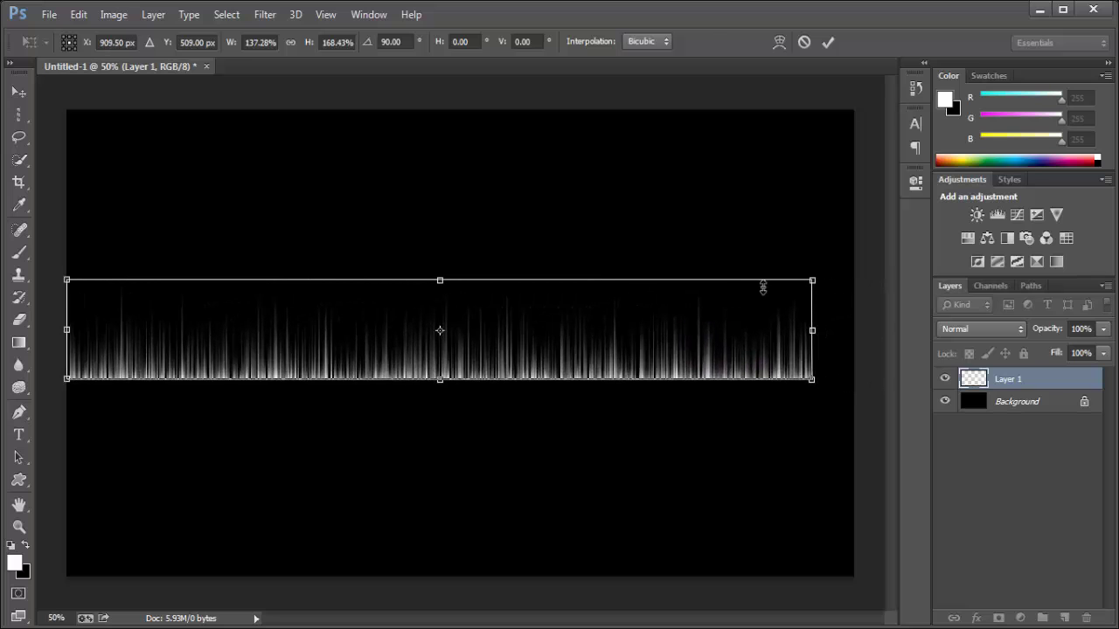
drag(827, 281, 860, 262)
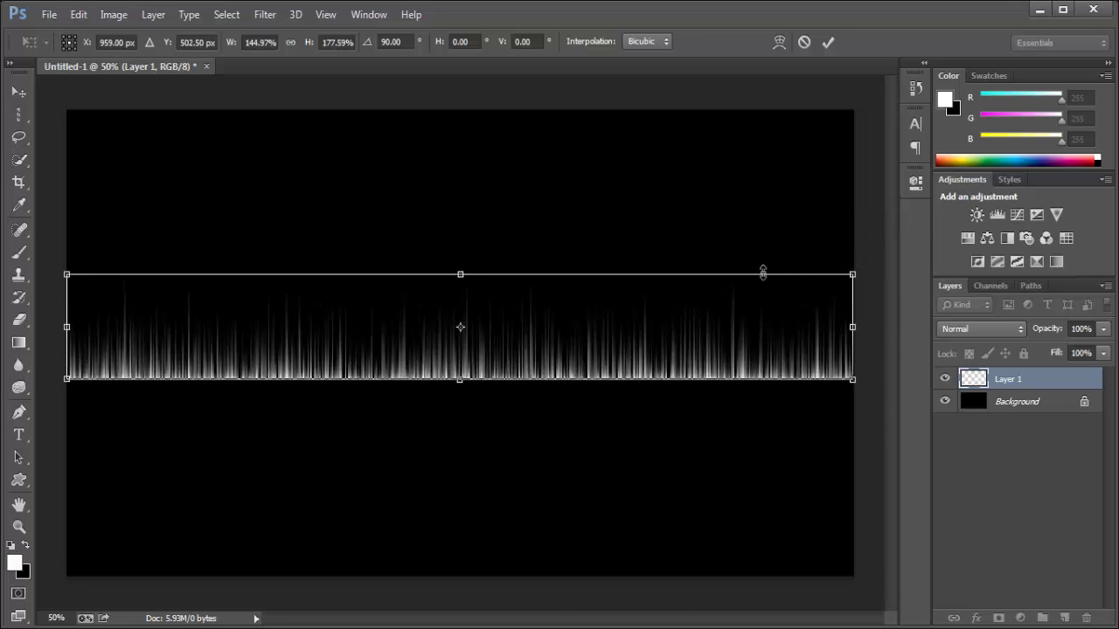
click(832, 45)
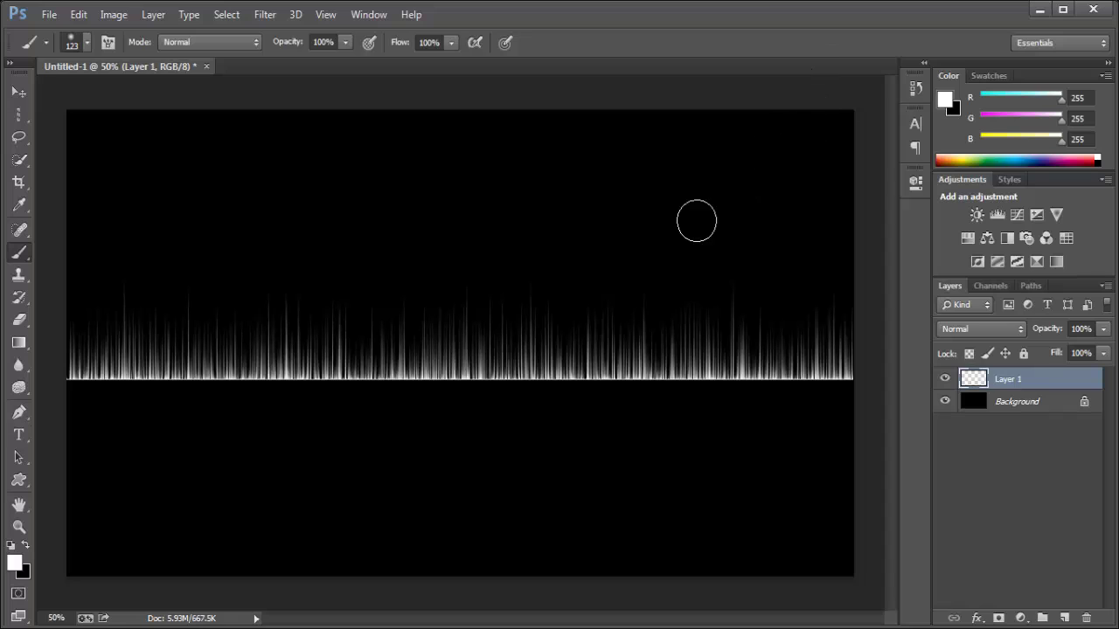
Enlarge the waveform very slightly with a second free transform
key(ctrl+t)
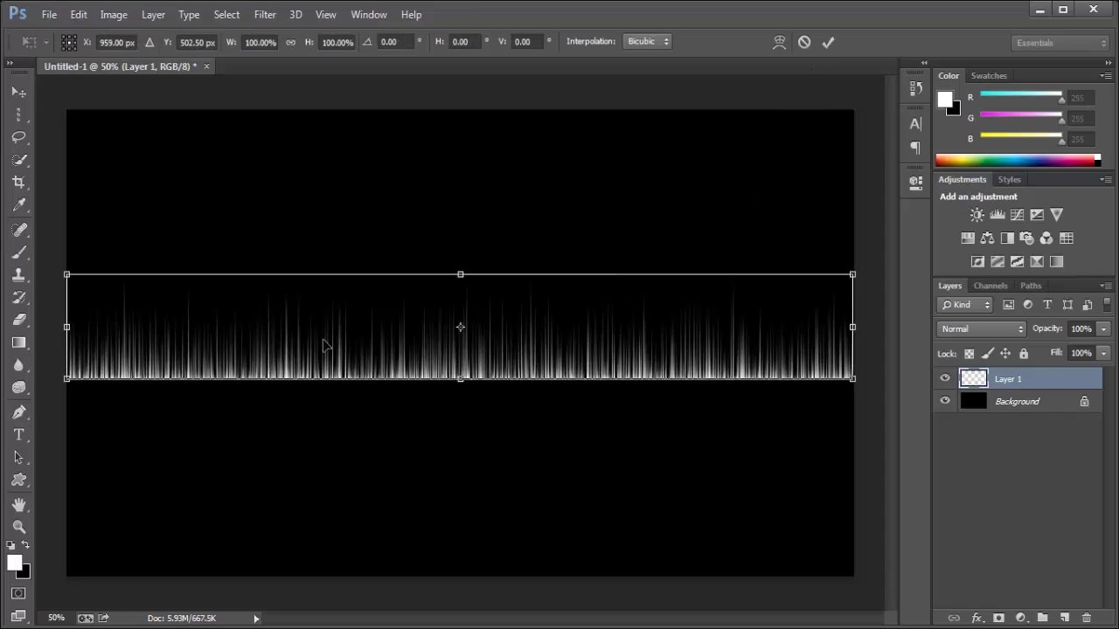
drag(73, 389, 71, 400)
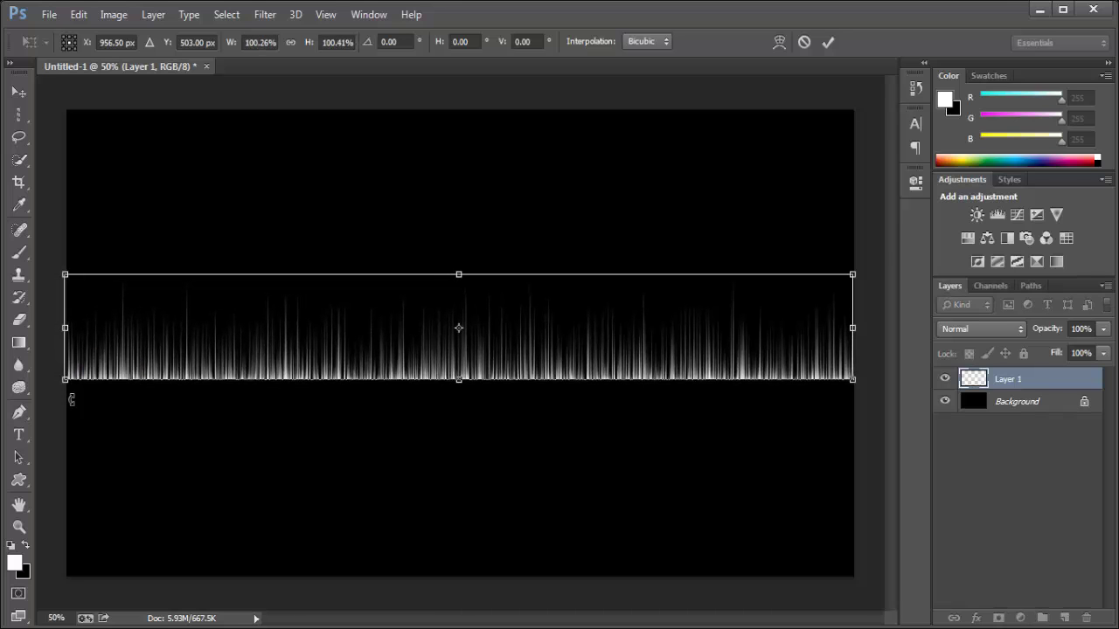
click(828, 43)
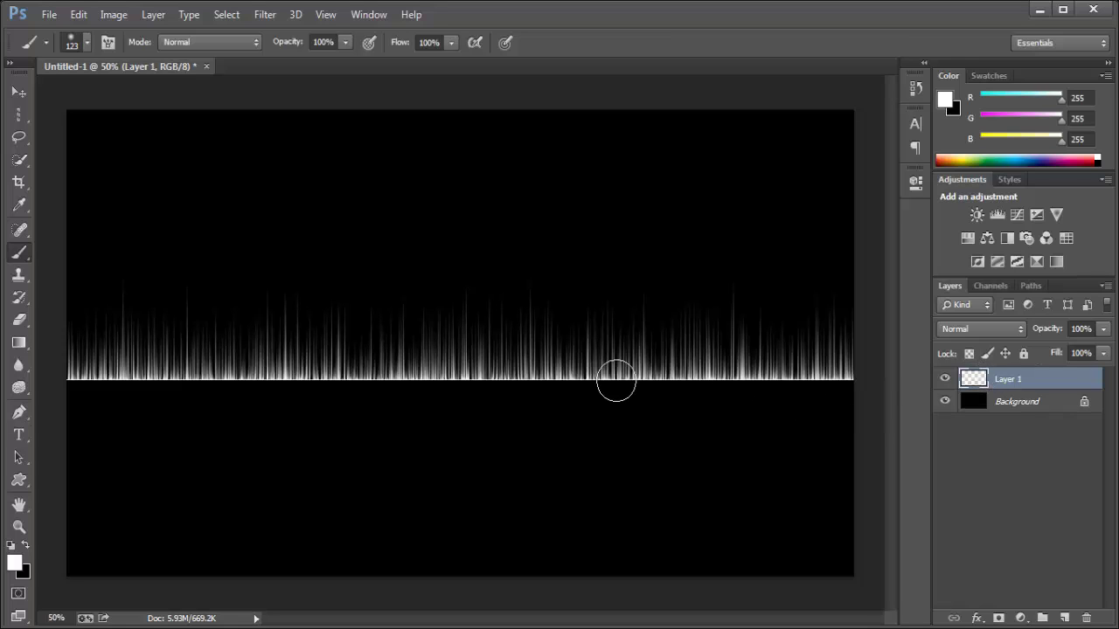
With the Move tool active, drag Layer 1 onto New Layer to make Layer 1 copy
click(18, 92)
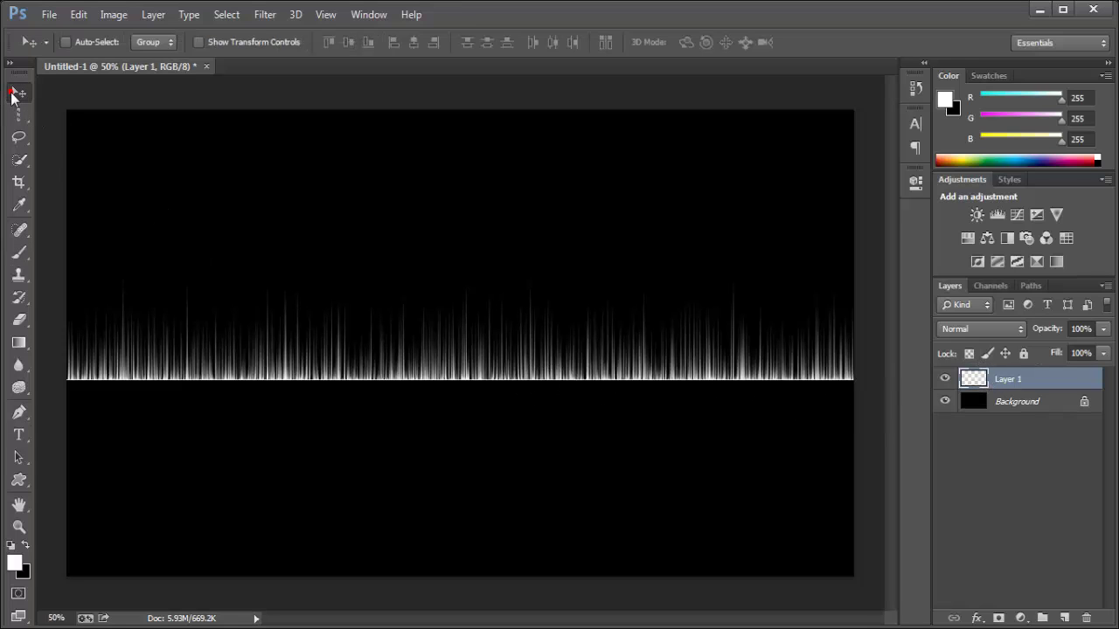
right_click(272, 357)
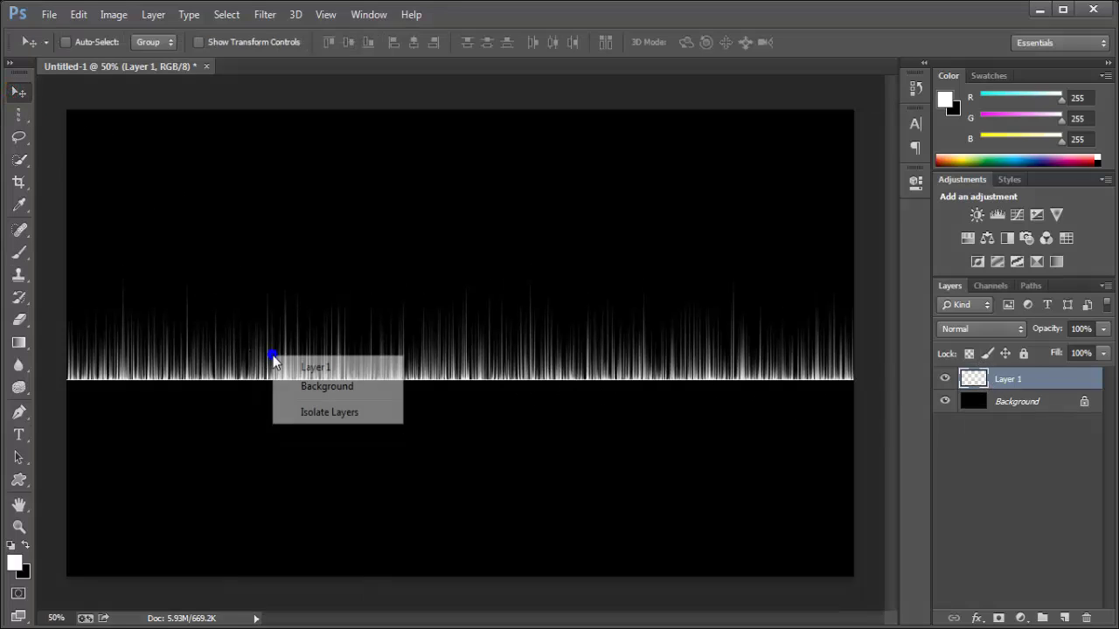
click(651, 416)
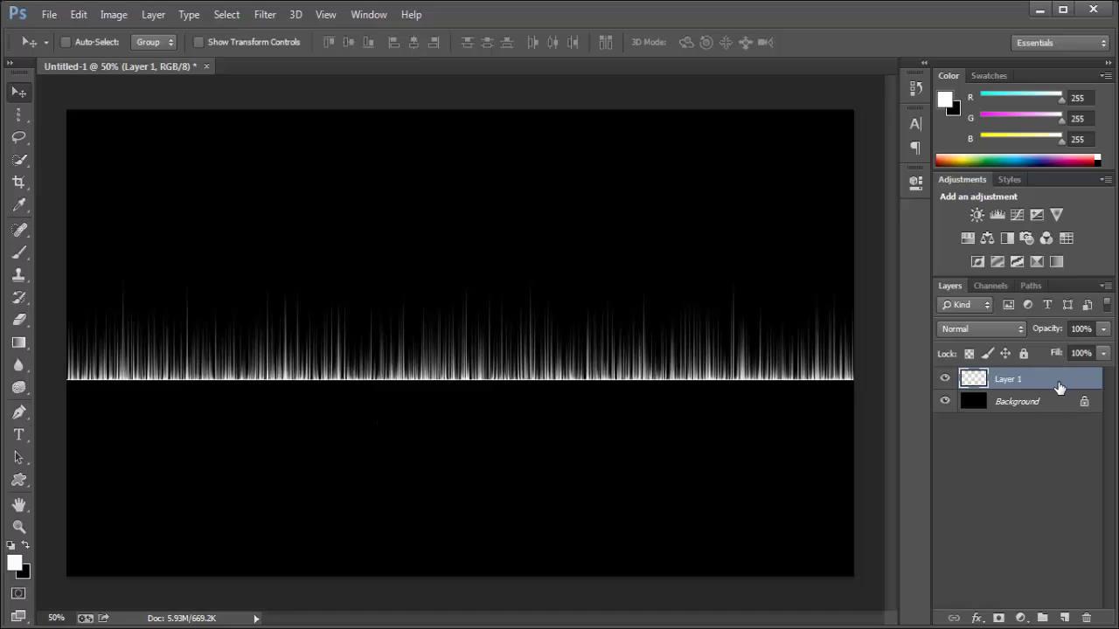
drag(1045, 389, 1067, 618)
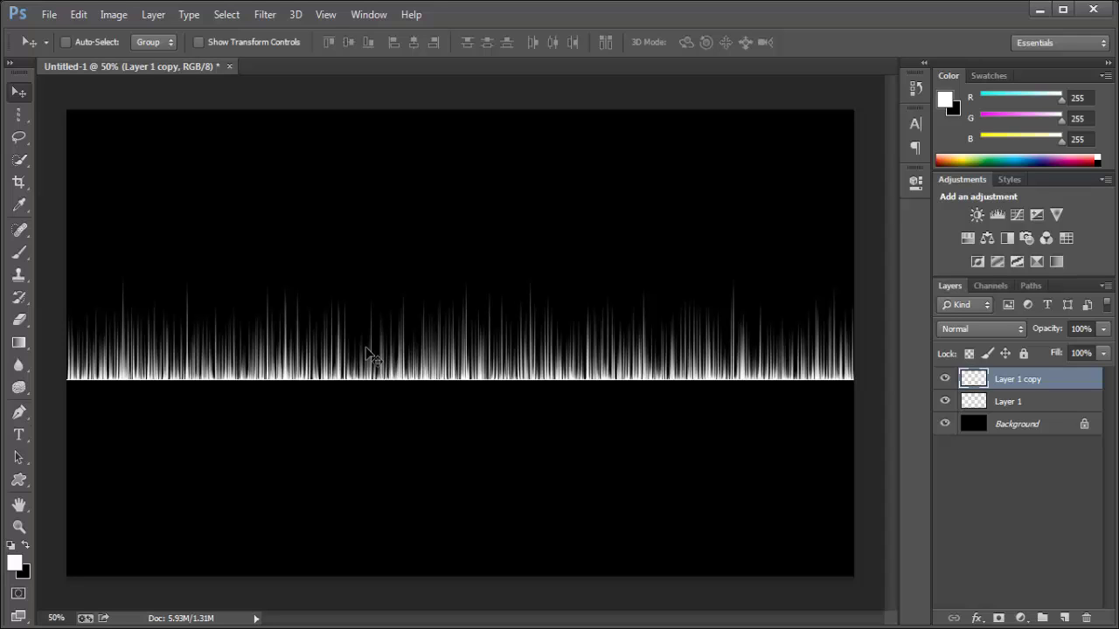
Flip Layer 1 copy vertically with Free Transform and move it below the original
key(ctrl+t)
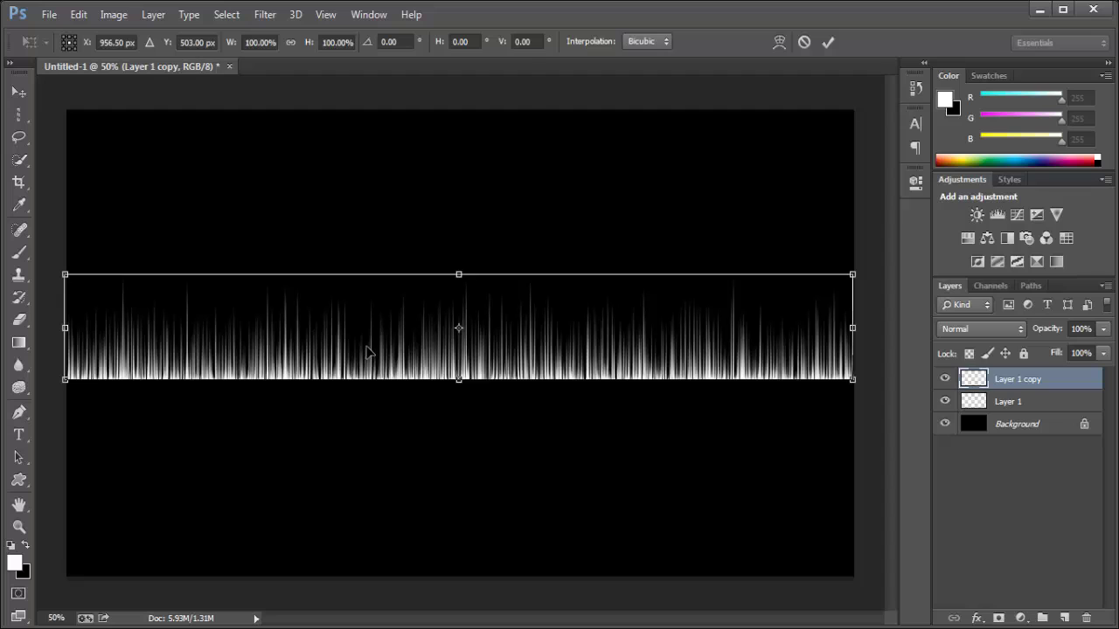
right_click(367, 352)
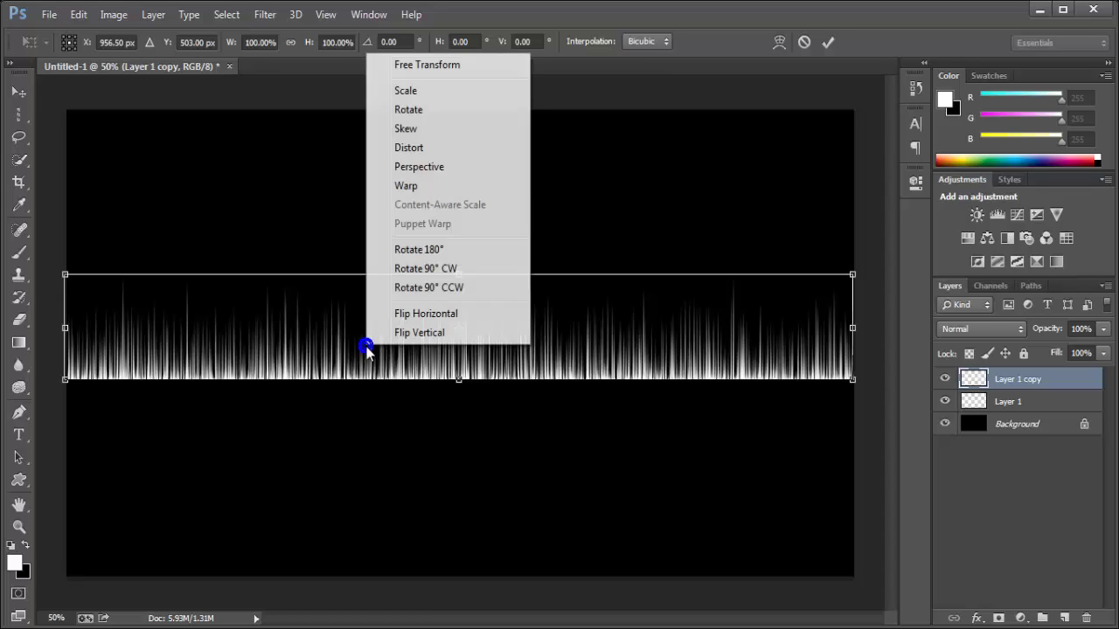
click(428, 333)
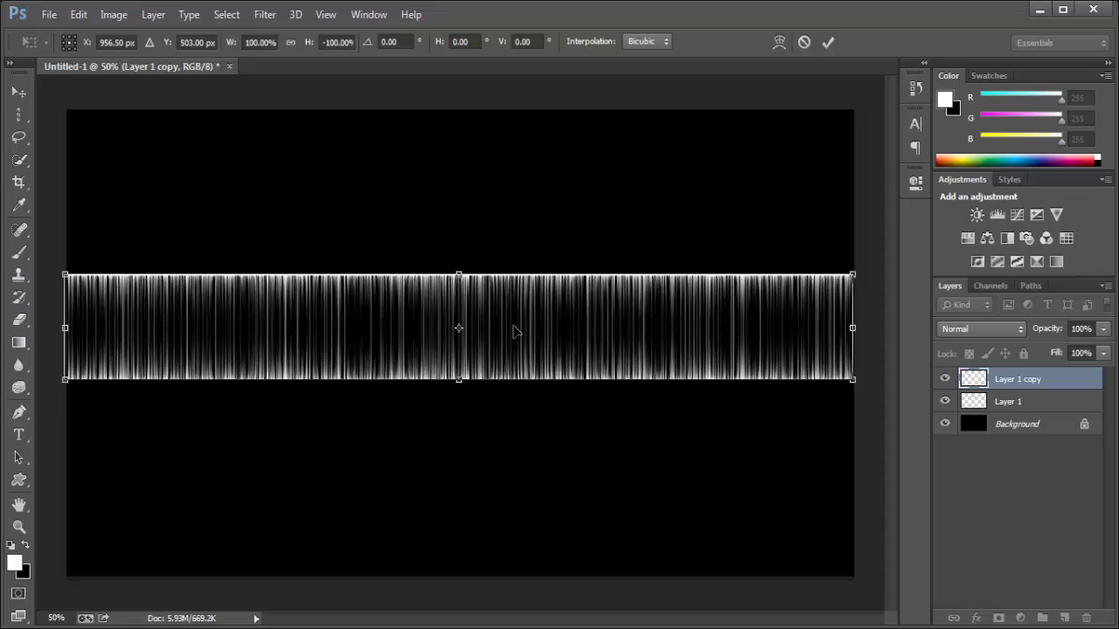
drag(516, 330, 515, 434)
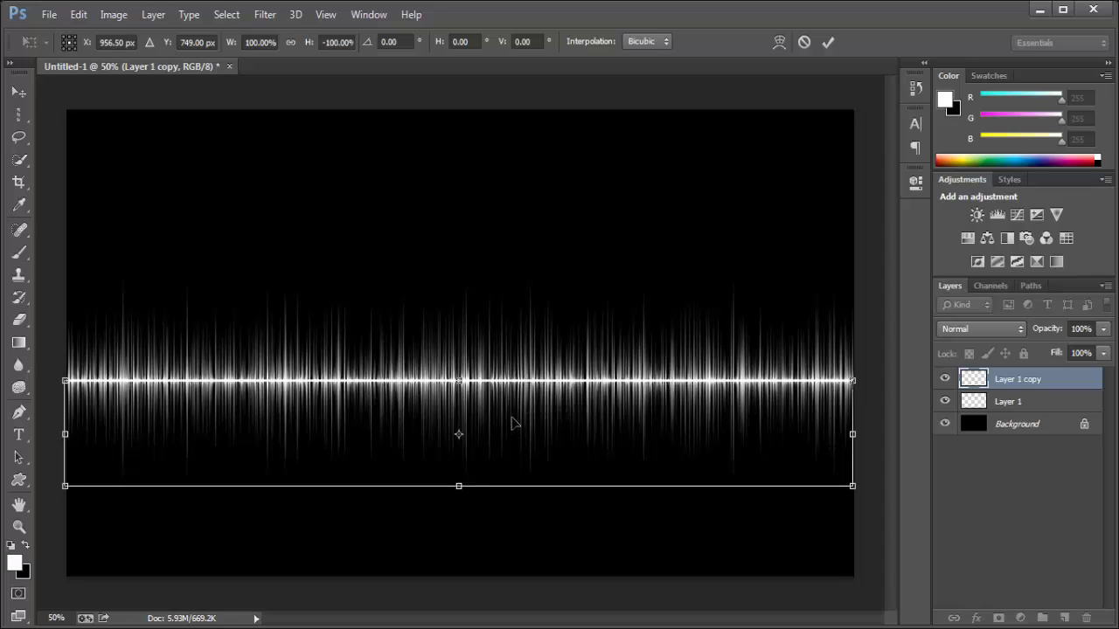
Stretch the flipped copy downward to about -147% height
click(513, 416)
scroll(517, 375, up, 2)
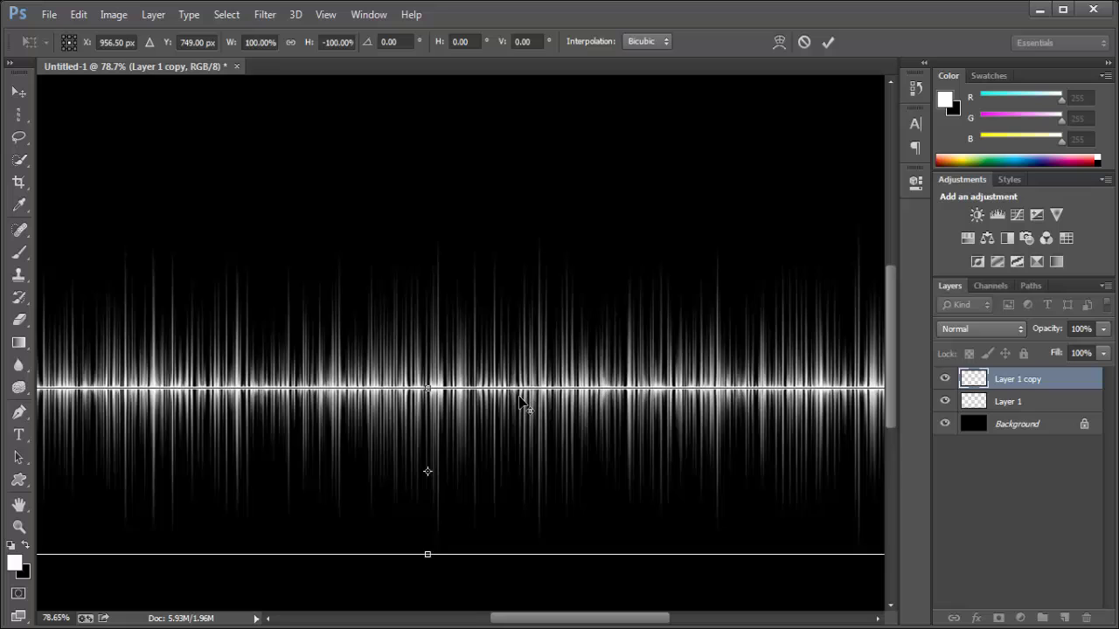
scroll(525, 406, up, 1)
drag(520, 415, 516, 424)
scroll(516, 424, down, 4)
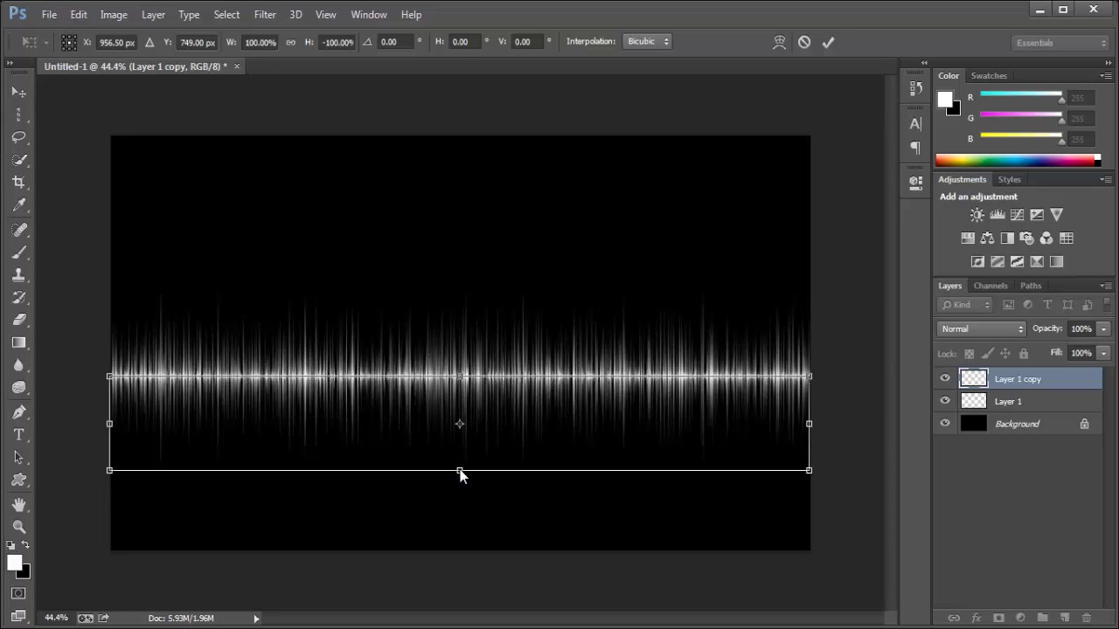
drag(460, 470, 468, 491)
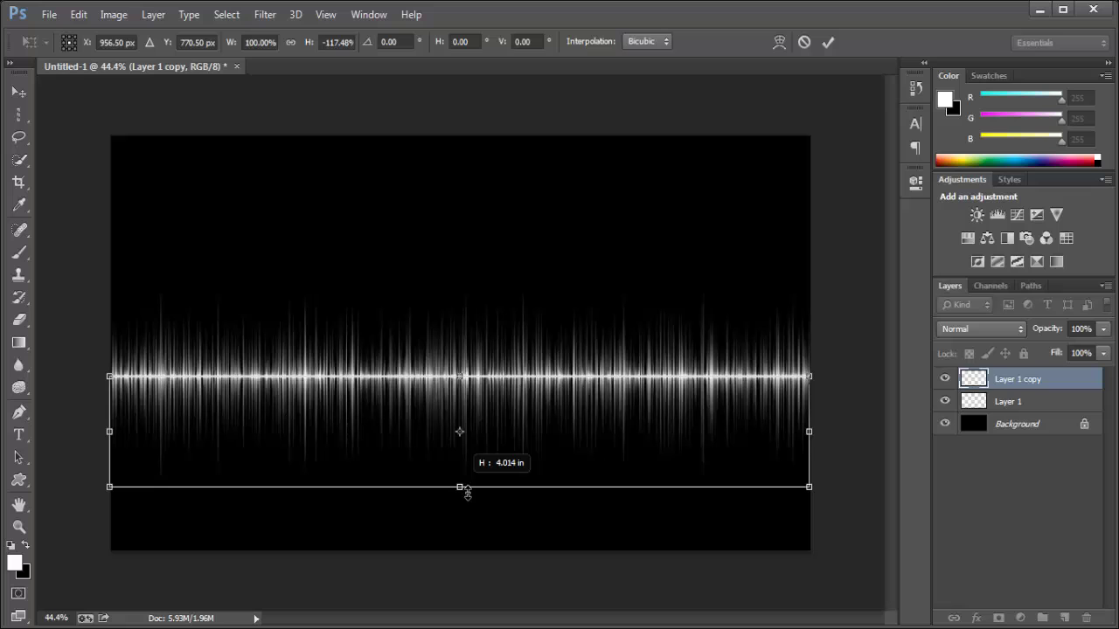
drag(467, 494, 465, 519)
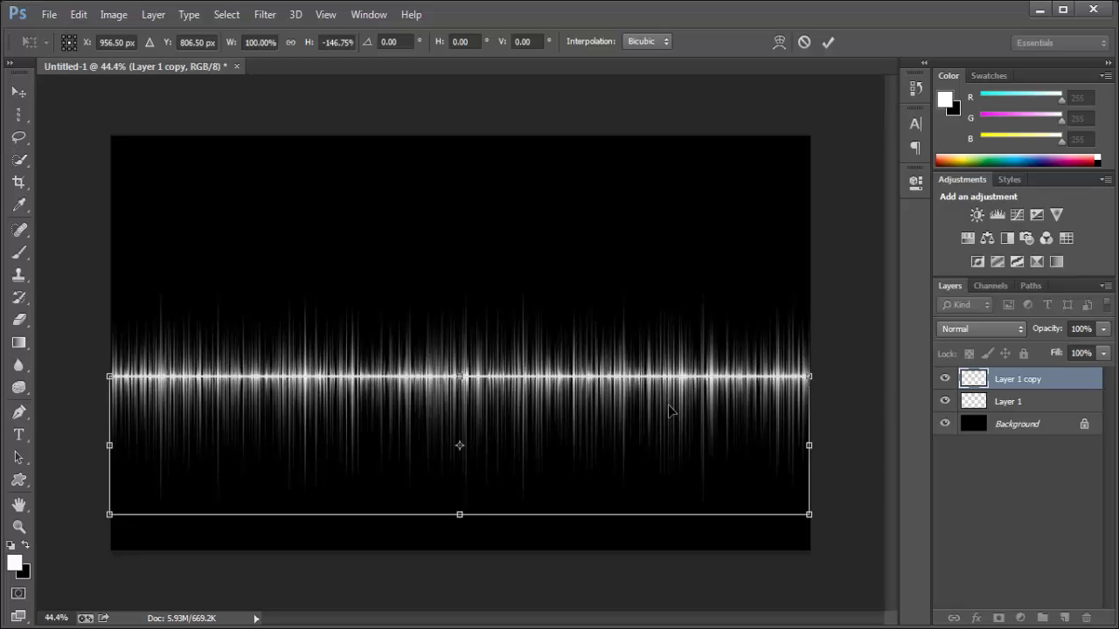
Commit the copy's stretch, then stretch Layer 1 upward to 175.20% height
click(828, 43)
click(976, 403)
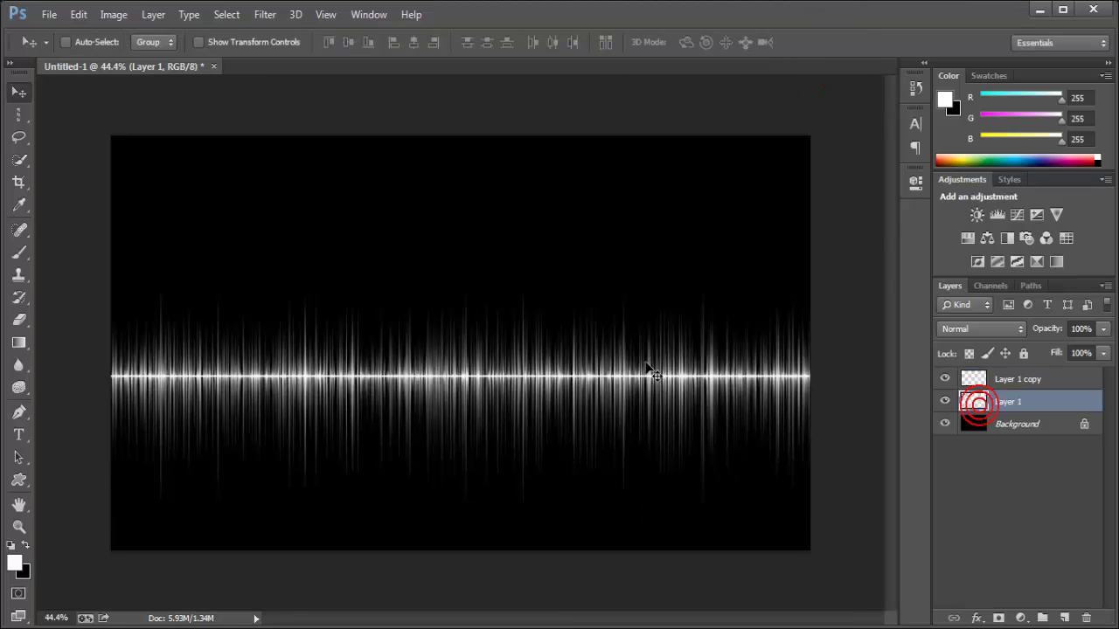
key(ctrl+t)
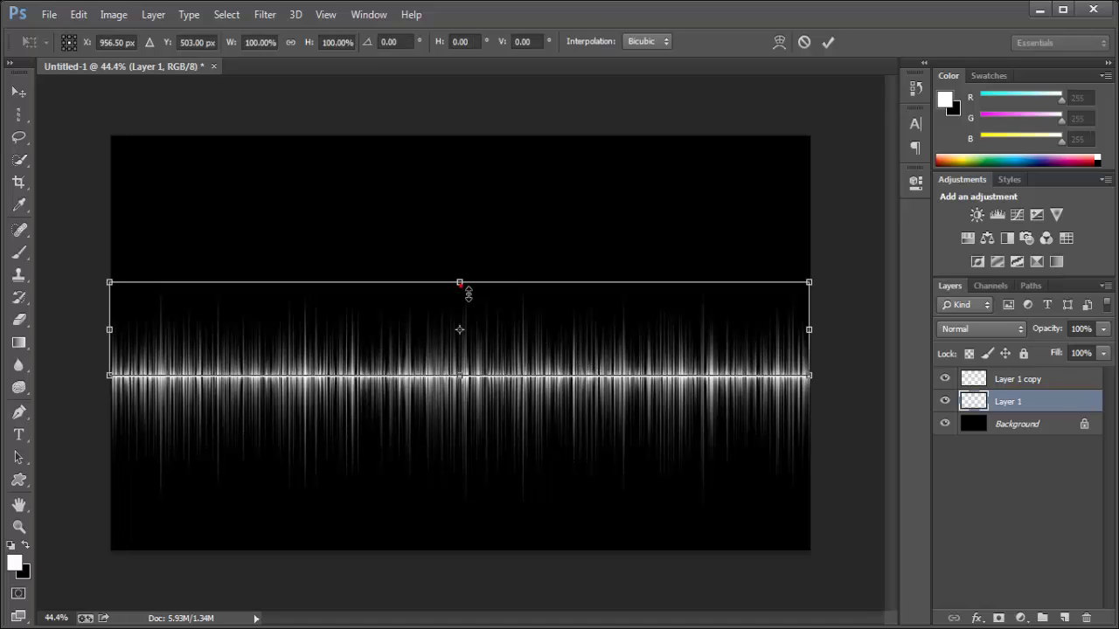
drag(468, 295, 467, 251)
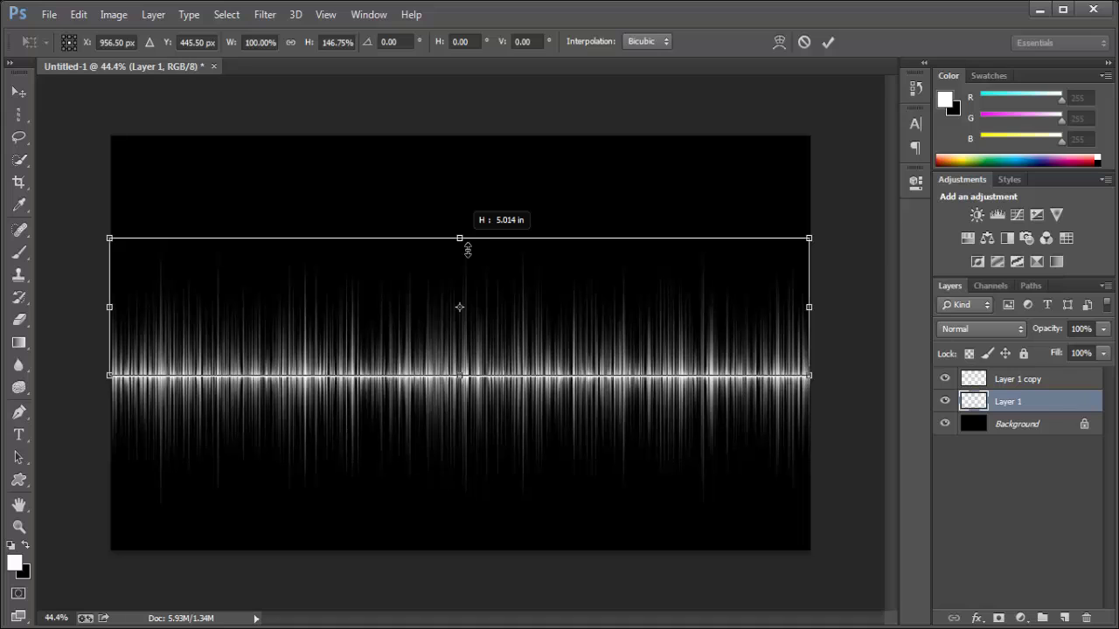
drag(468, 251, 474, 221)
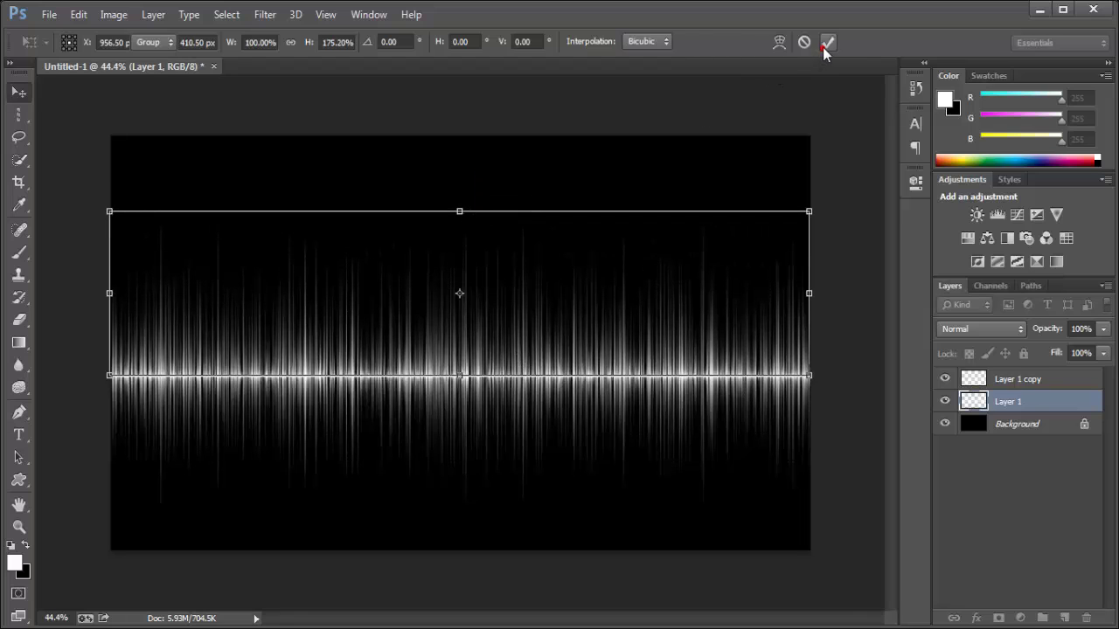
click(827, 42)
Extend Layer 1 copy's spikes further downward and commit the transform
click(977, 379)
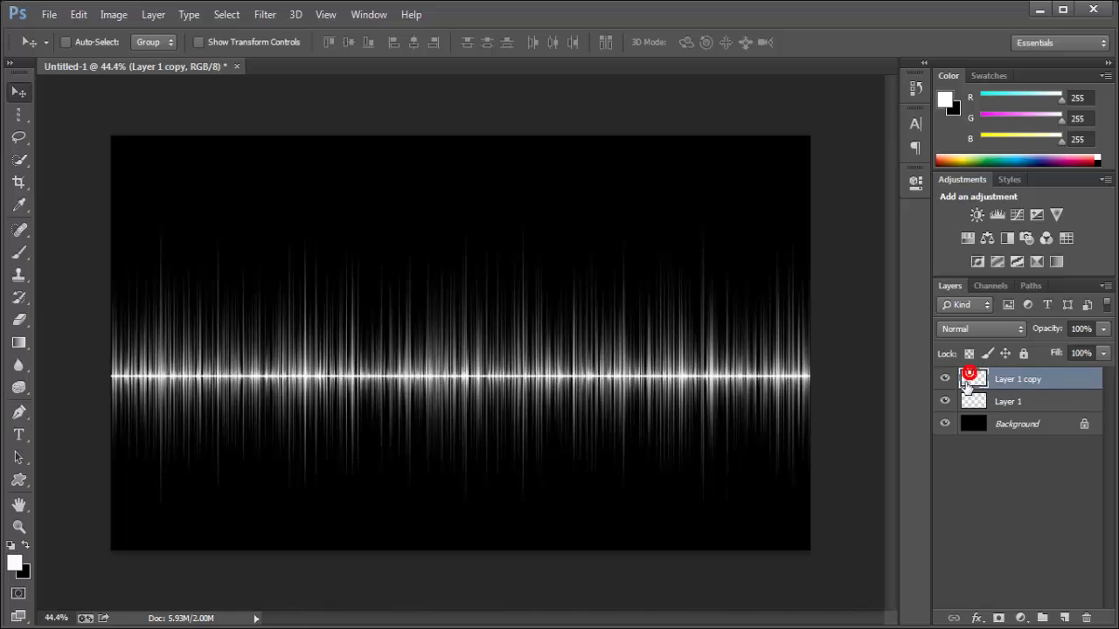
key(ctrl+t)
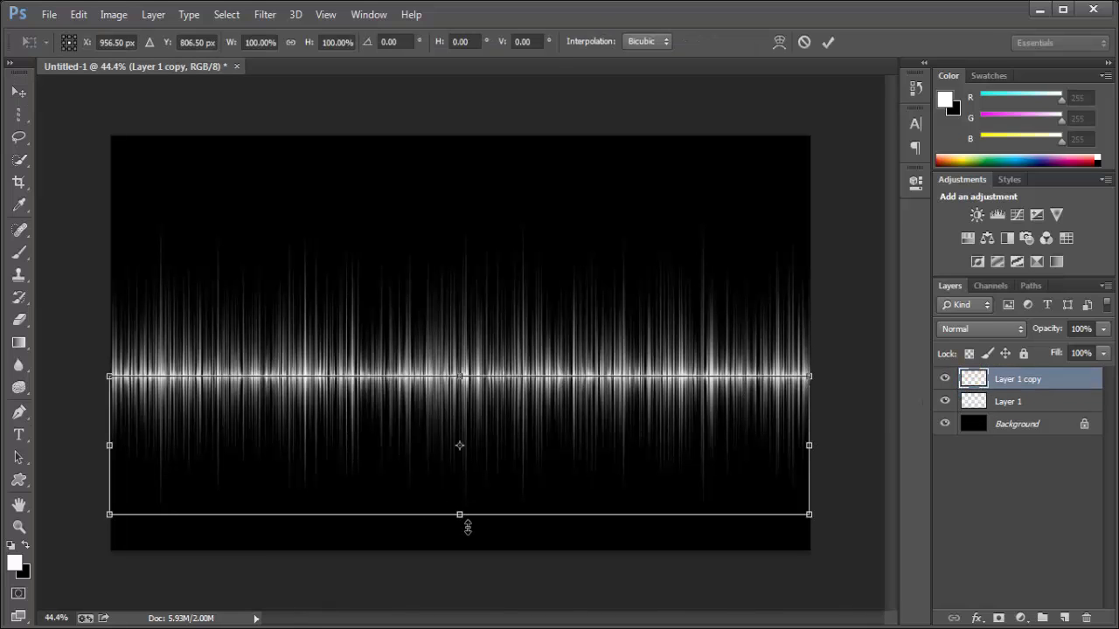
drag(459, 517, 468, 543)
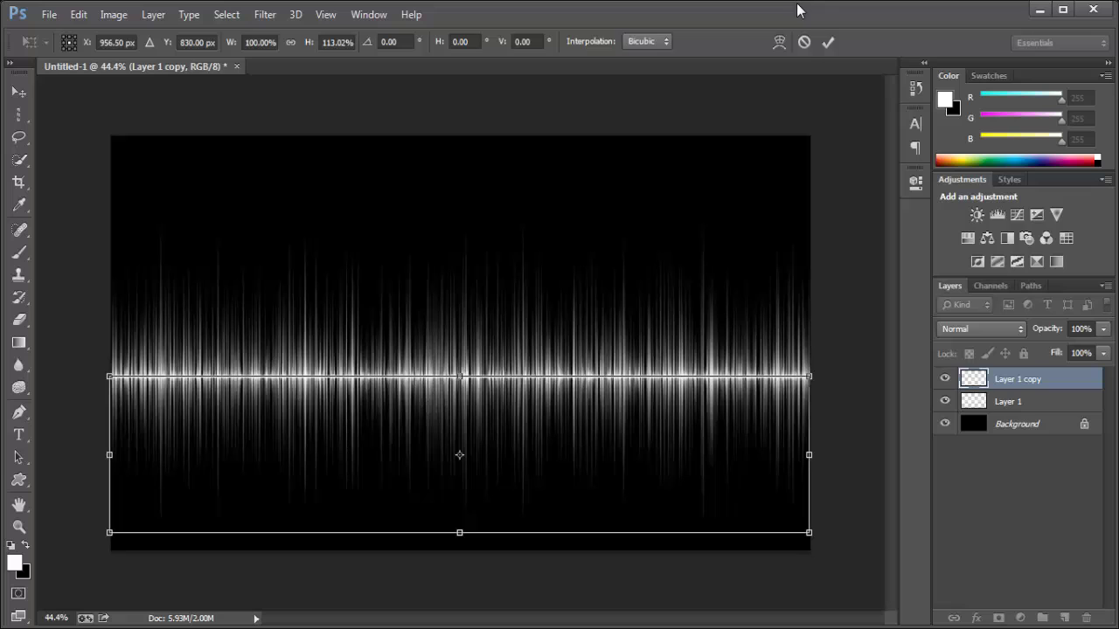
click(827, 42)
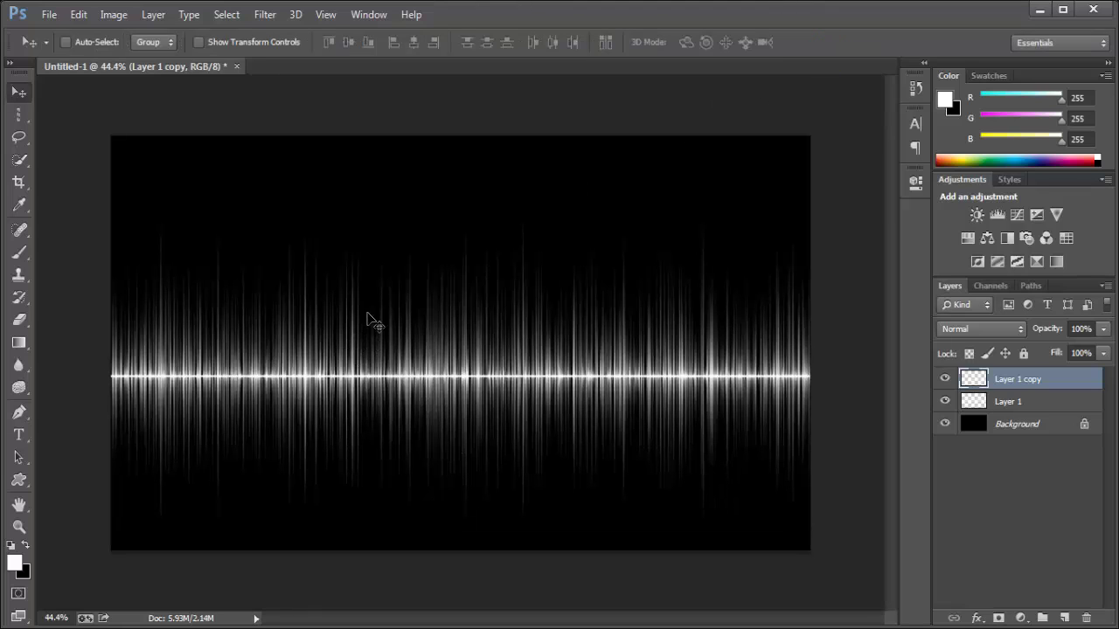
Zoom in and nudge Layer 1 copy so its centre line sits on the original's line
scroll(400, 429, up, 6)
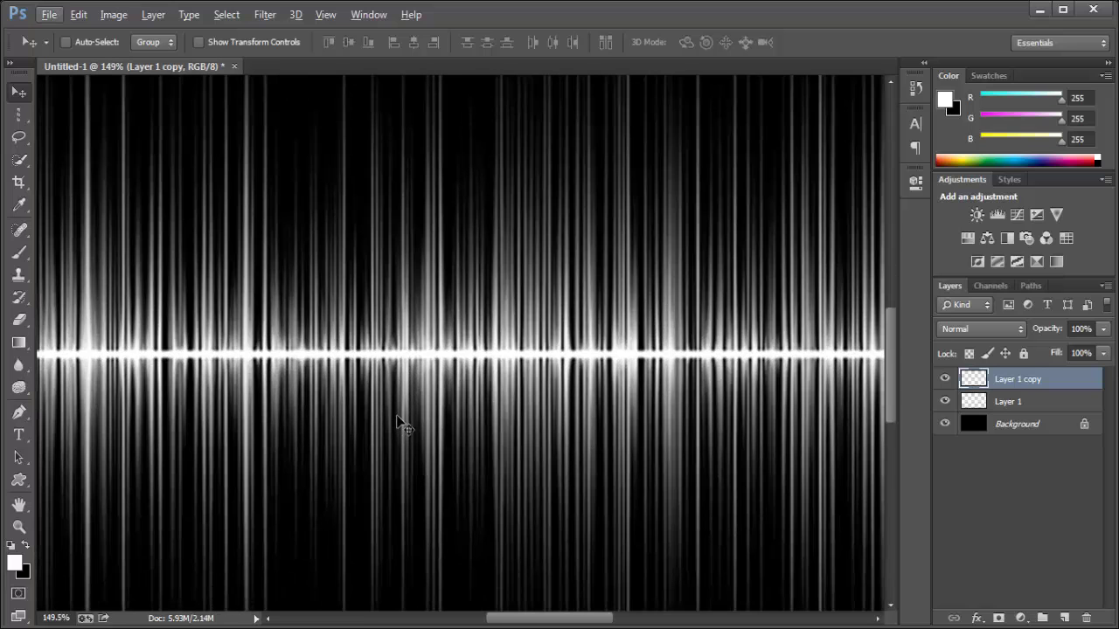
drag(400, 424, 394, 413)
scroll(394, 416, down, 6)
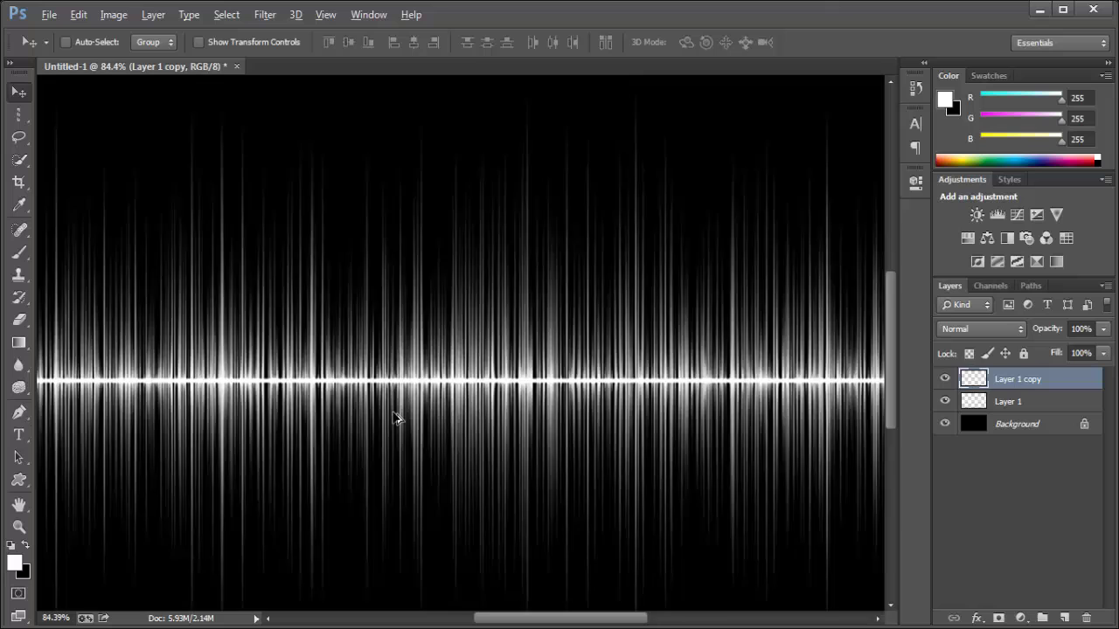
key(alt)
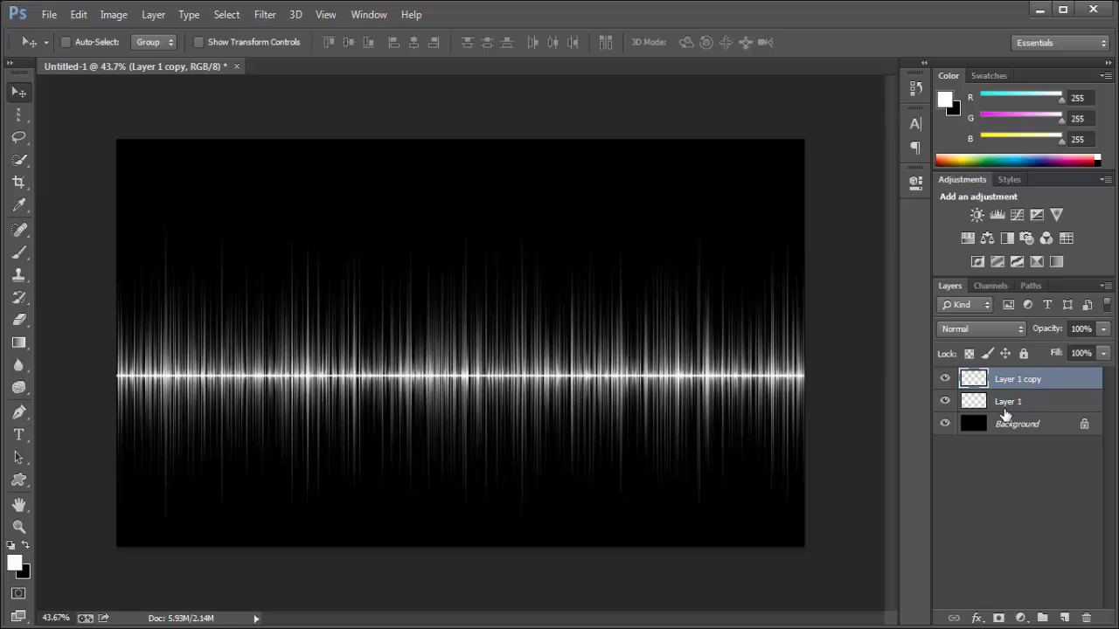
Select Layer 1 together with Layer 1 copy and merge them with Ctrl+E
shift+click(1005, 405)
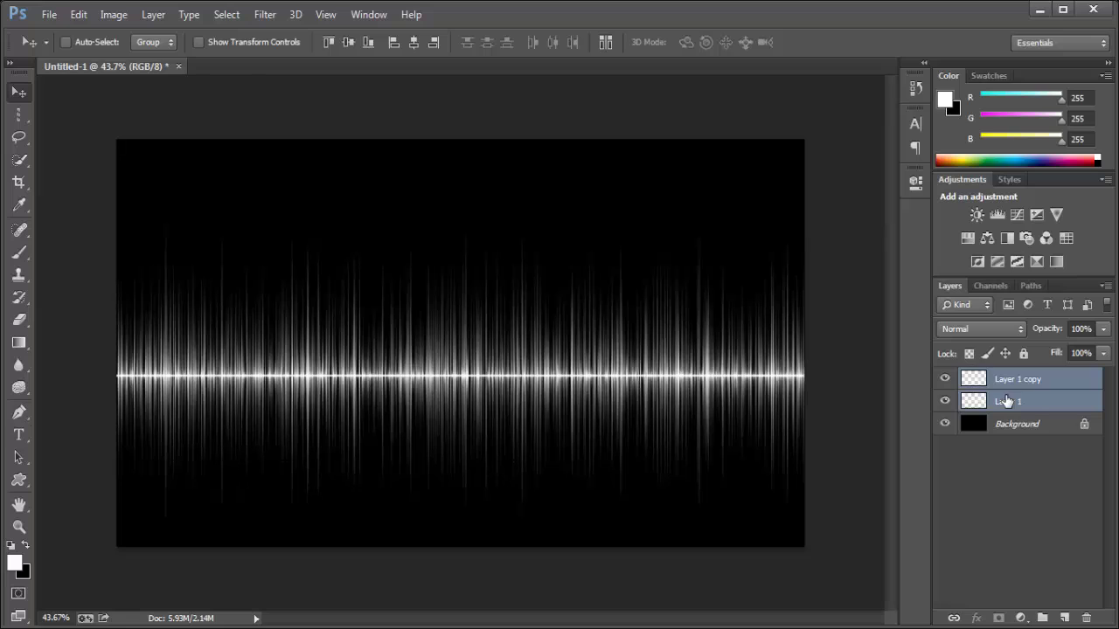
key(ctrl+e)
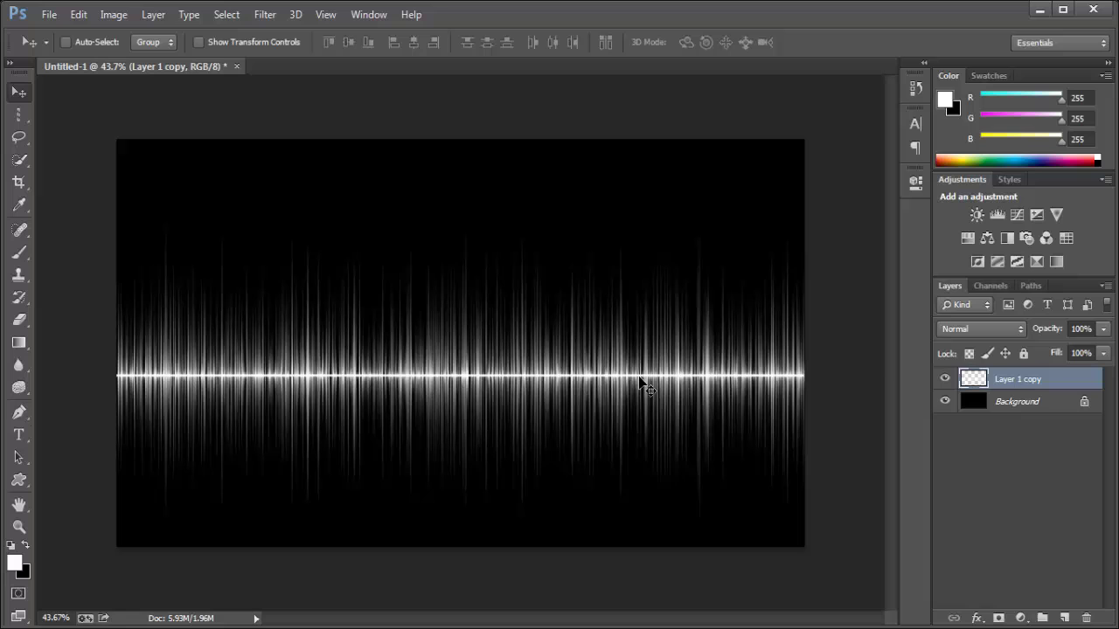
Squash the merged waveform to 61.86% height and shift it into the lower half
key(ctrl+t)
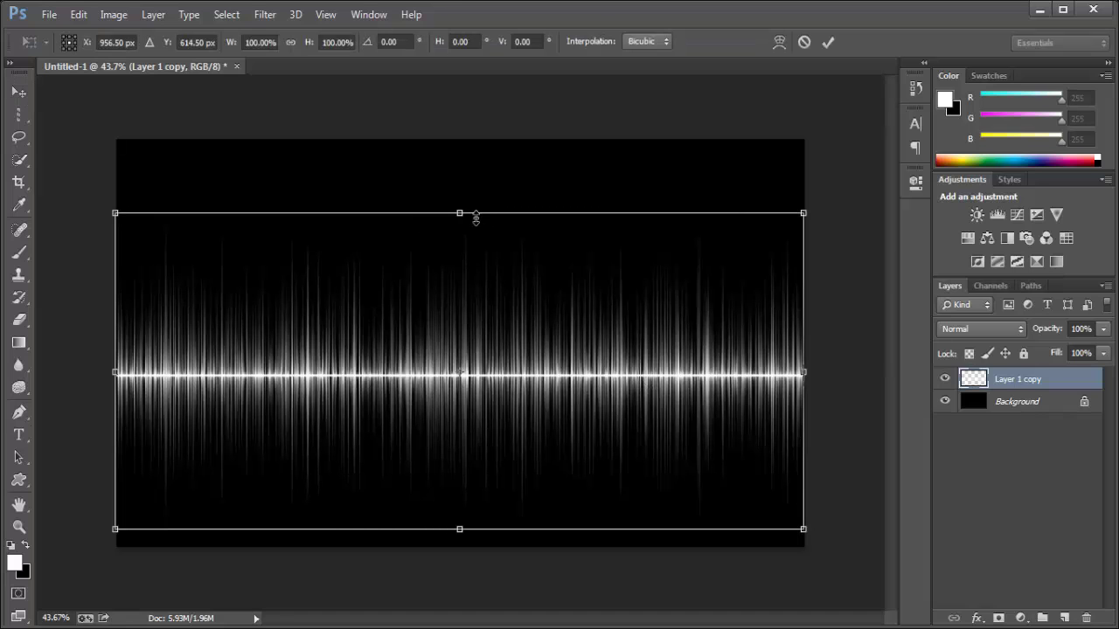
drag(467, 222, 487, 342)
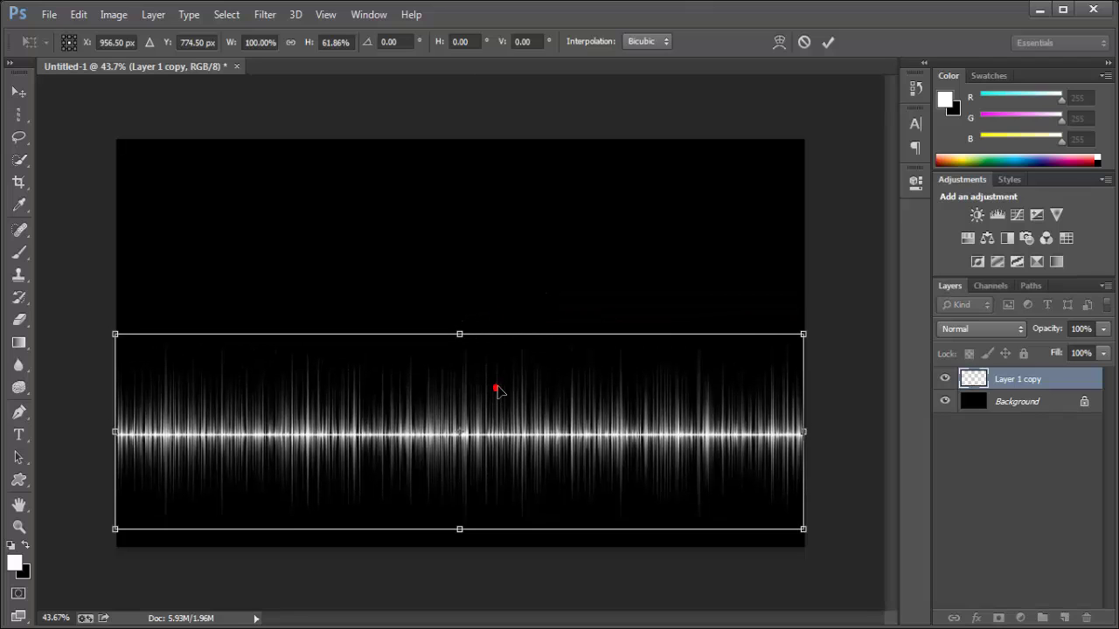
mouse_move(497, 391)
mouse_down()
mouse_move(500, 376)
mouse_move(497, 390)
mouse_up()
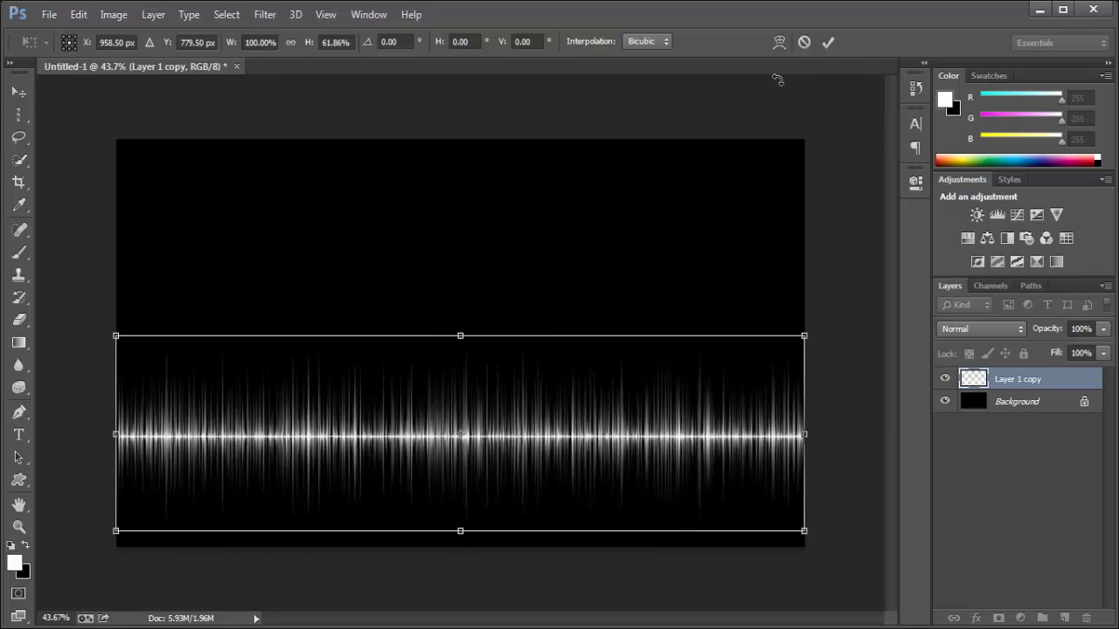
Commit the resize, duplicate Layer 1 copy, and move Layer 1 copy 2 into the upper half
click(828, 42)
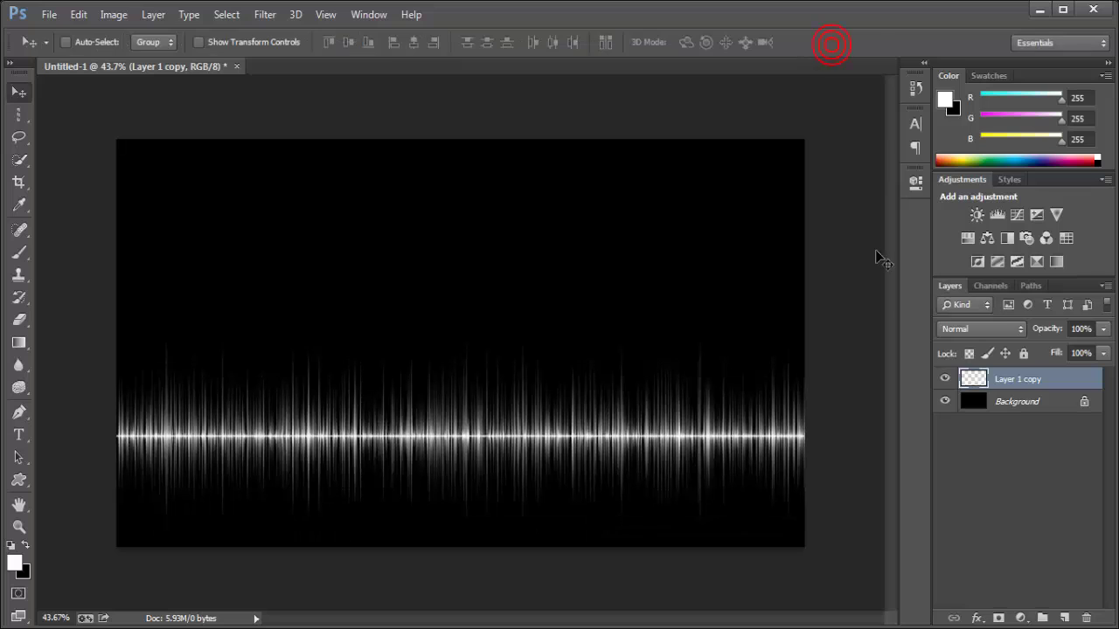
drag(1003, 381, 1065, 618)
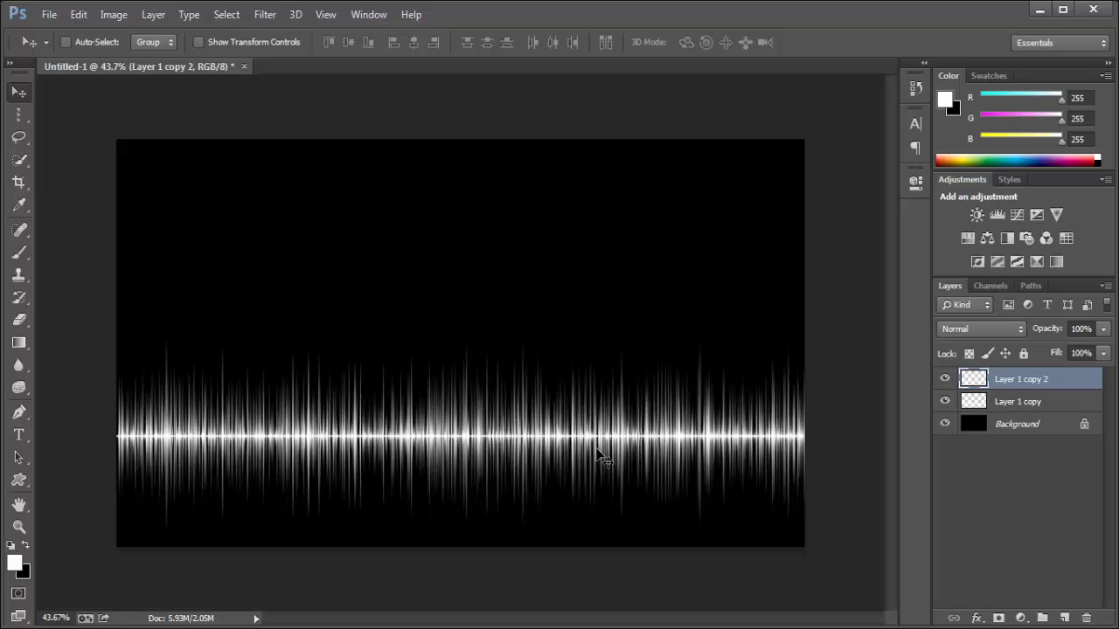
drag(597, 447, 594, 276)
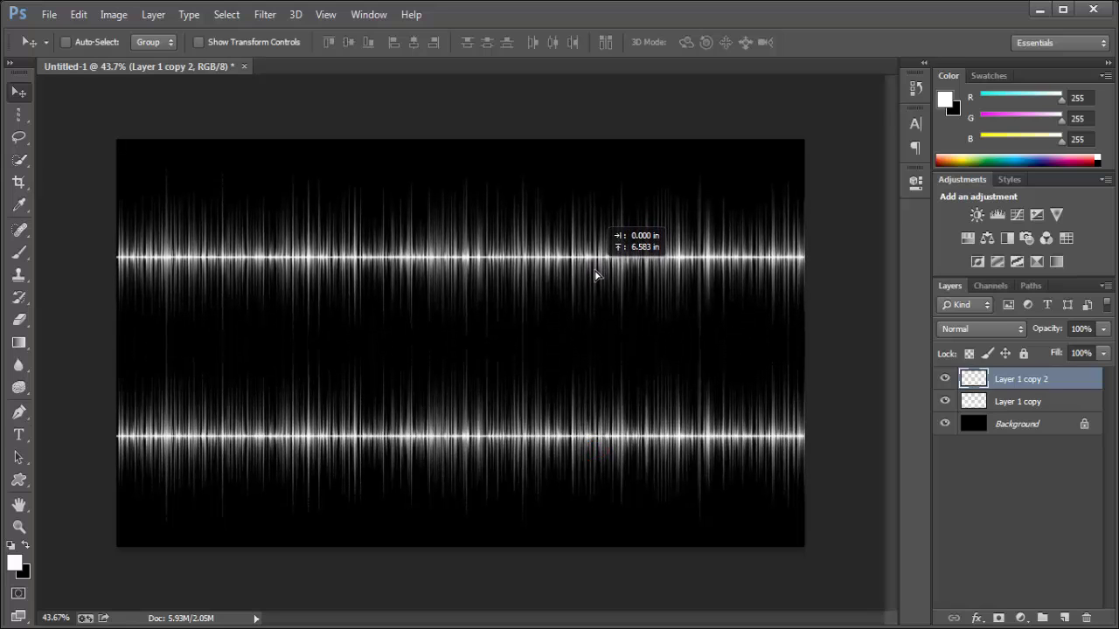
drag(594, 275, 593, 275)
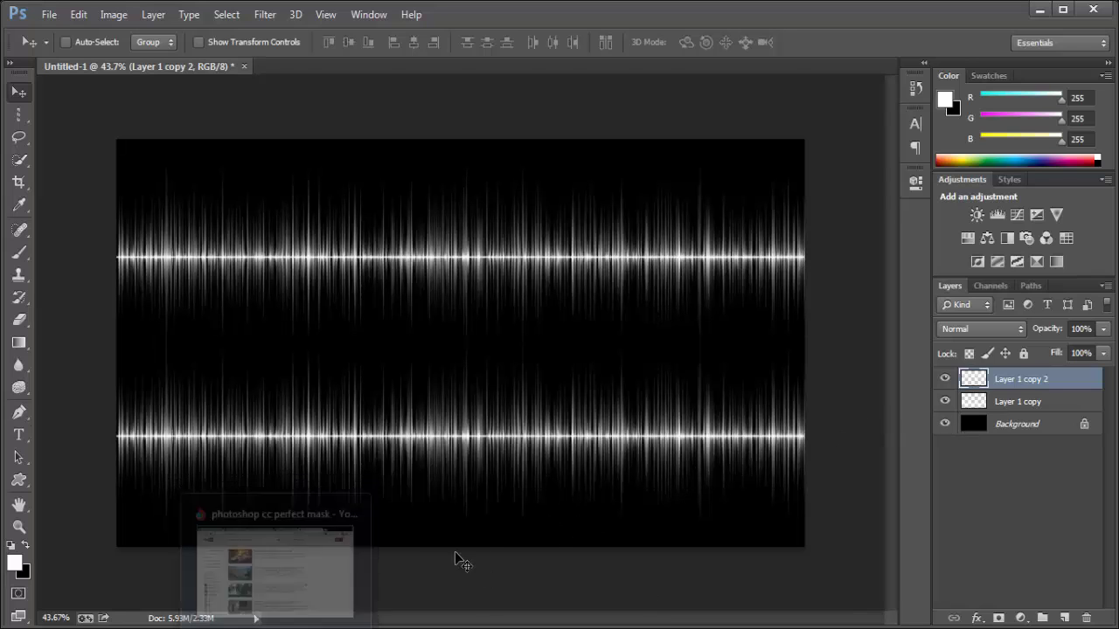
Switch to Torch, replace the first tab with a new one, and search for 'equalizer'
key(alt+Tab)
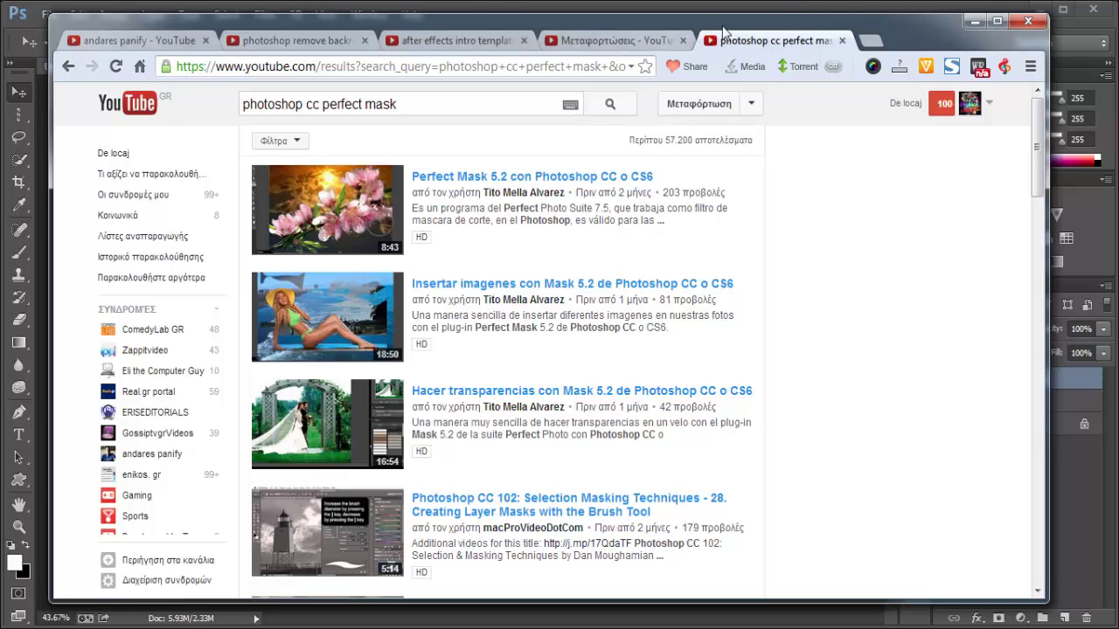
click(205, 40)
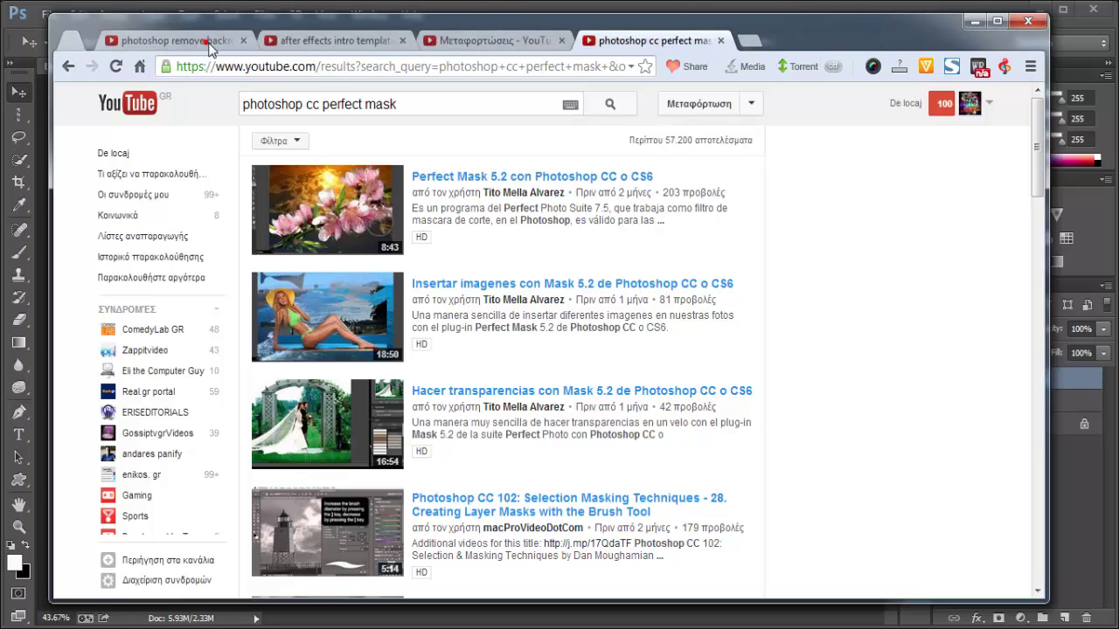
click(711, 40)
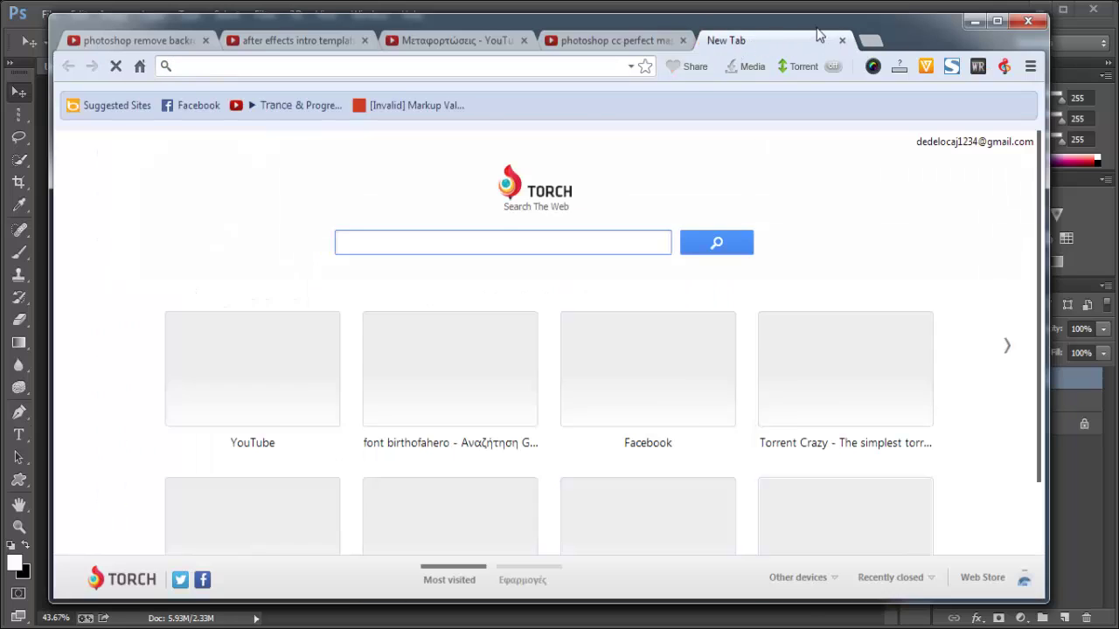
click(445, 248)
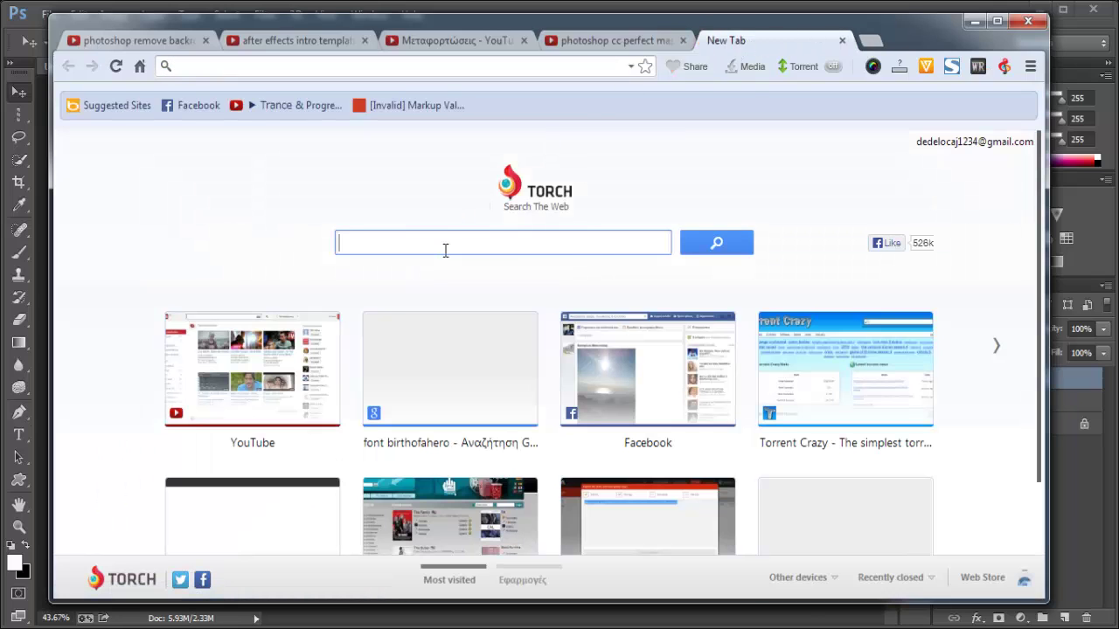
text(te)
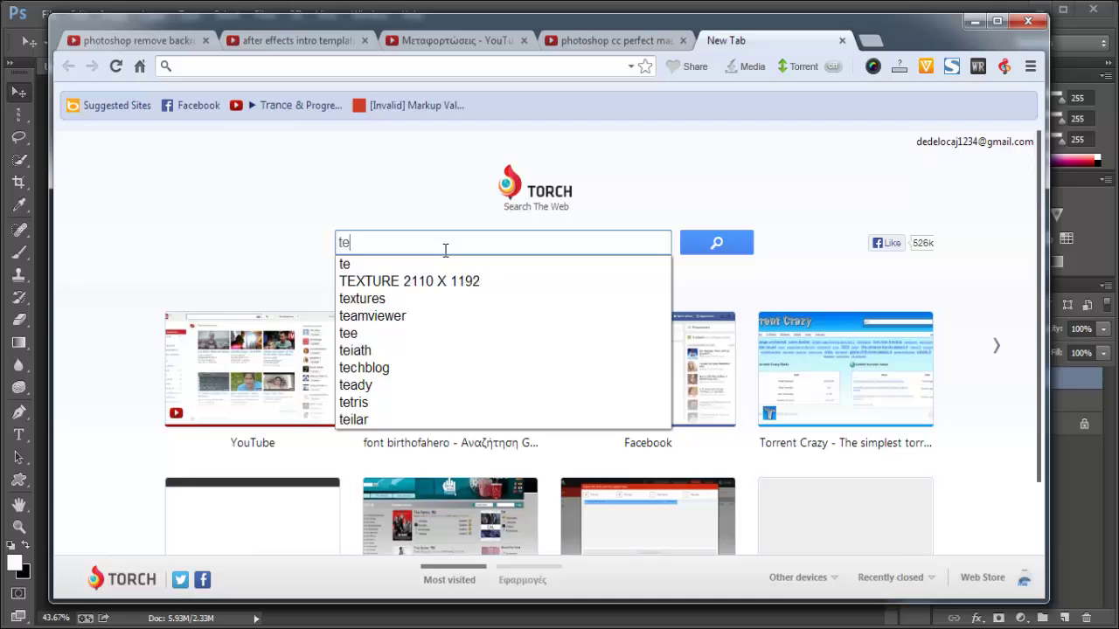
key(BackSpace)
key(BackSpace)
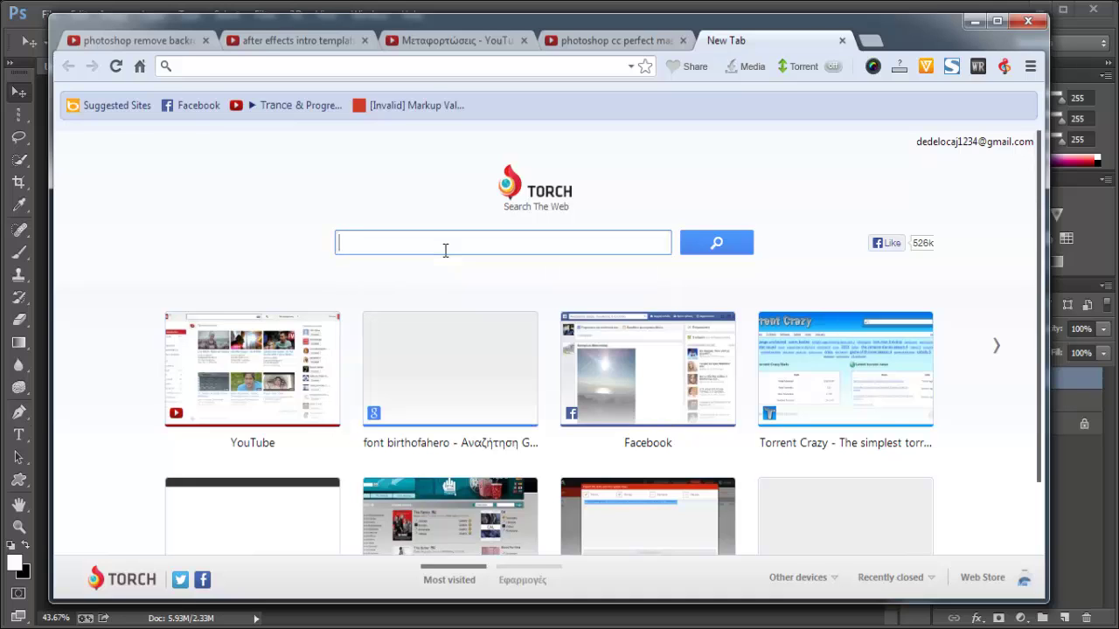
text(equalizer)
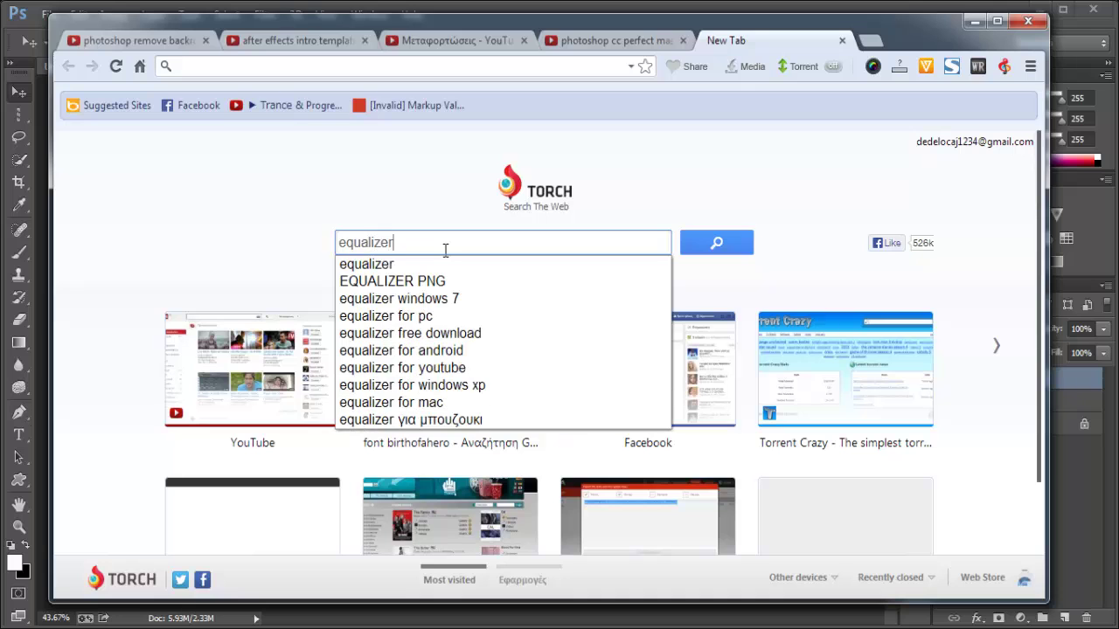
key(Return)
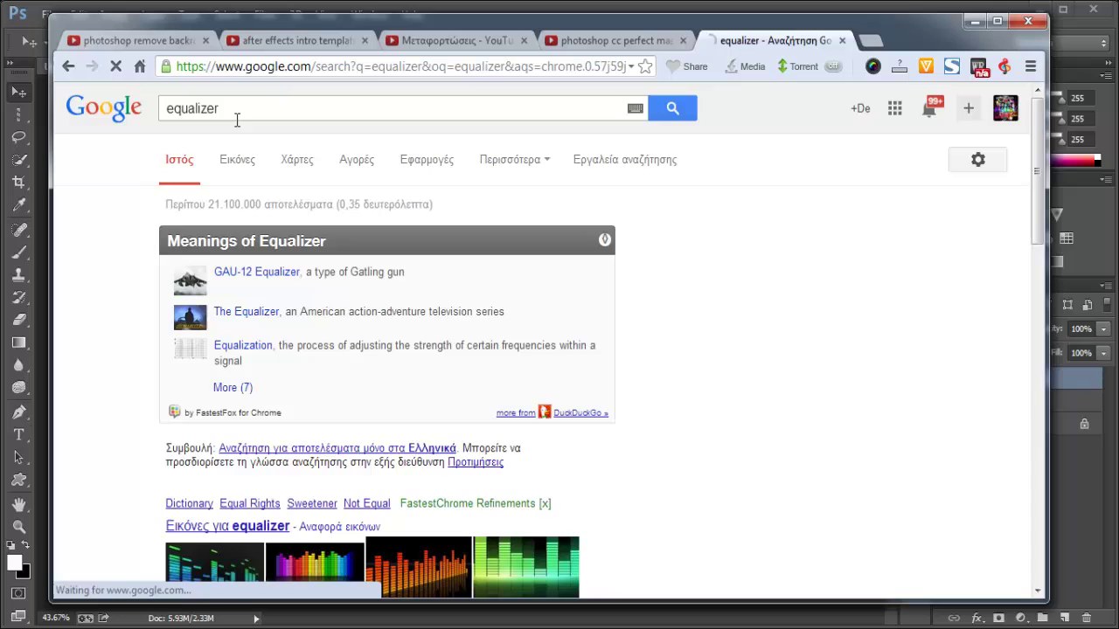
Refine the search to 'equalizer textures' and show the image results
click(225, 108)
text(tex)
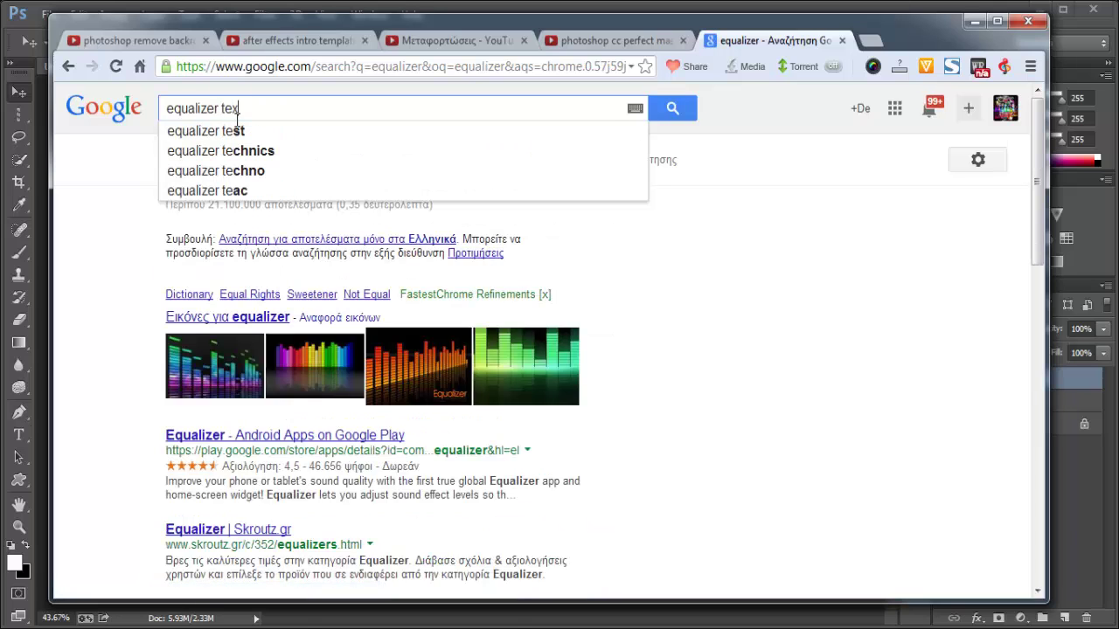
text(tures)
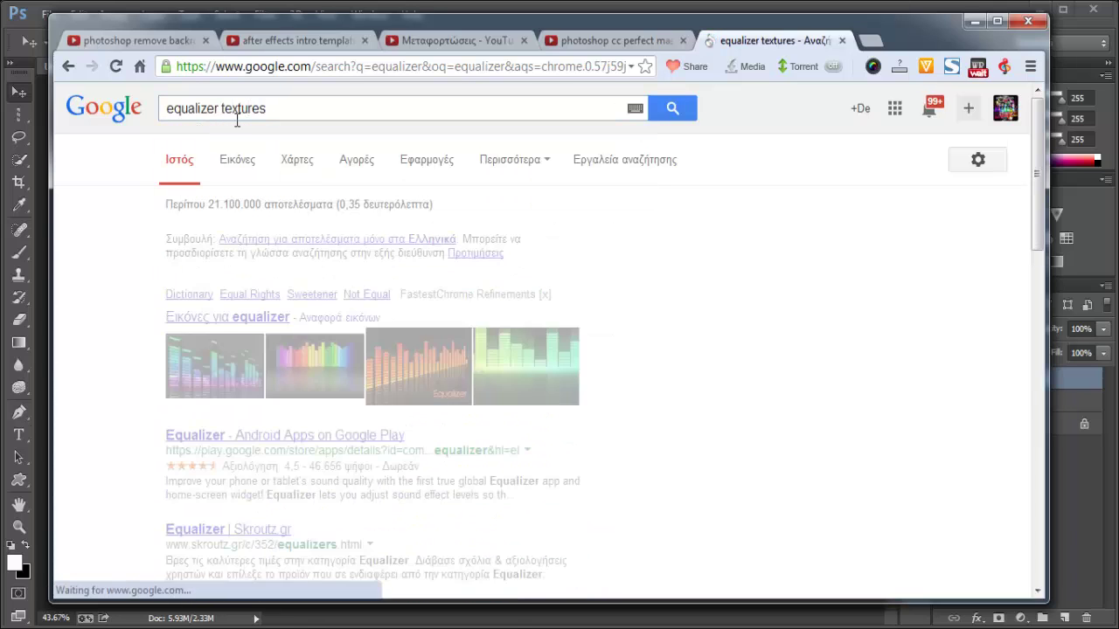
click(243, 168)
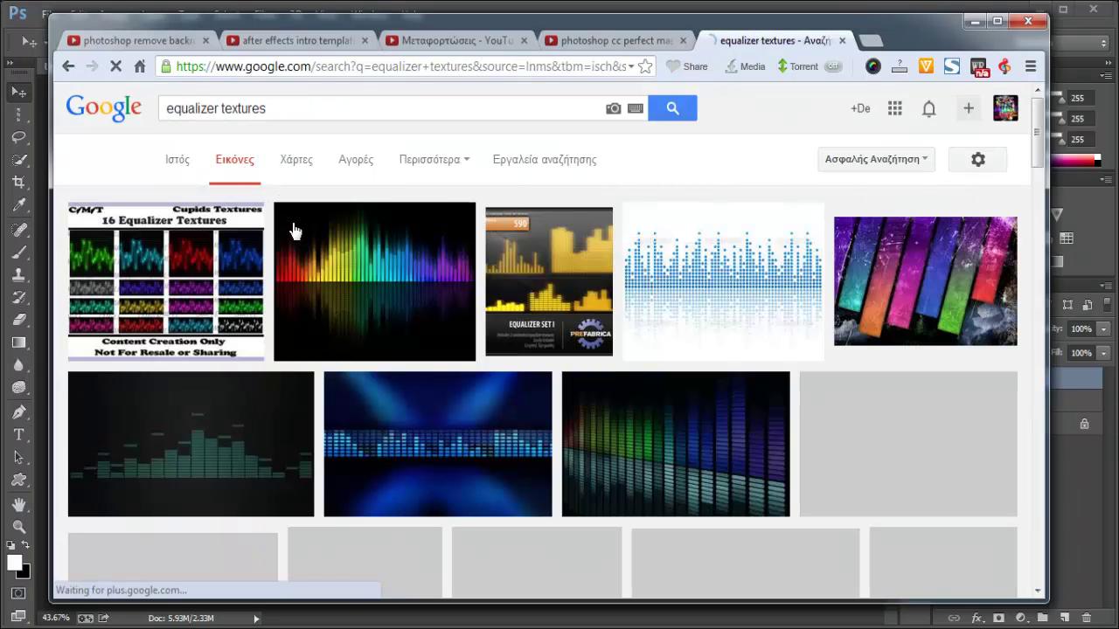
Open the glowing corridor equalizer wallpaper at full size
click(338, 252)
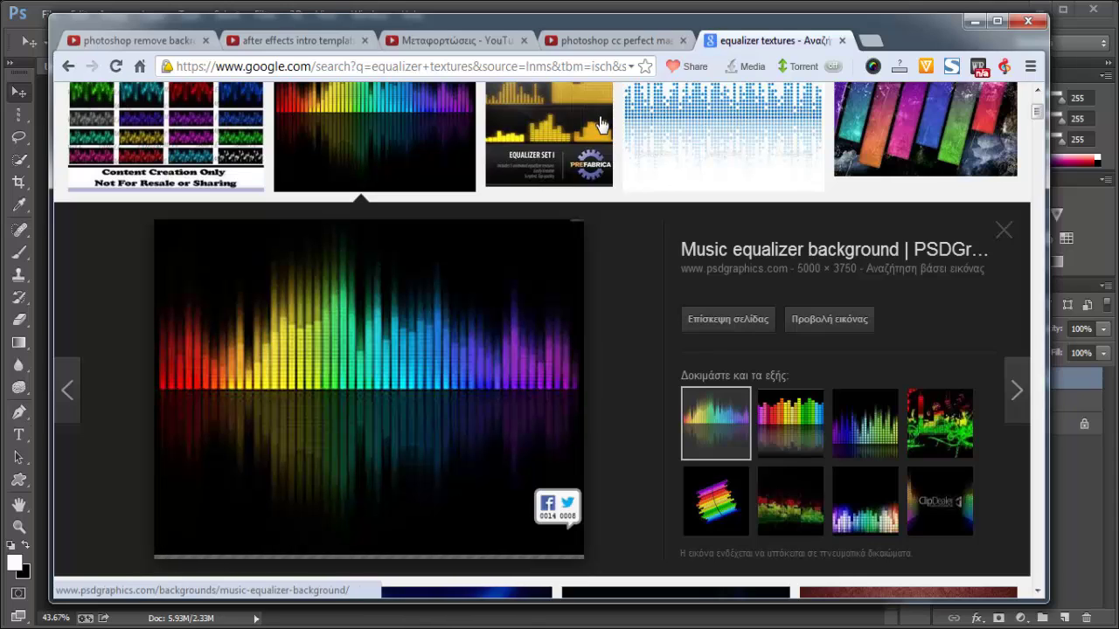
drag(706, 30, 743, 93)
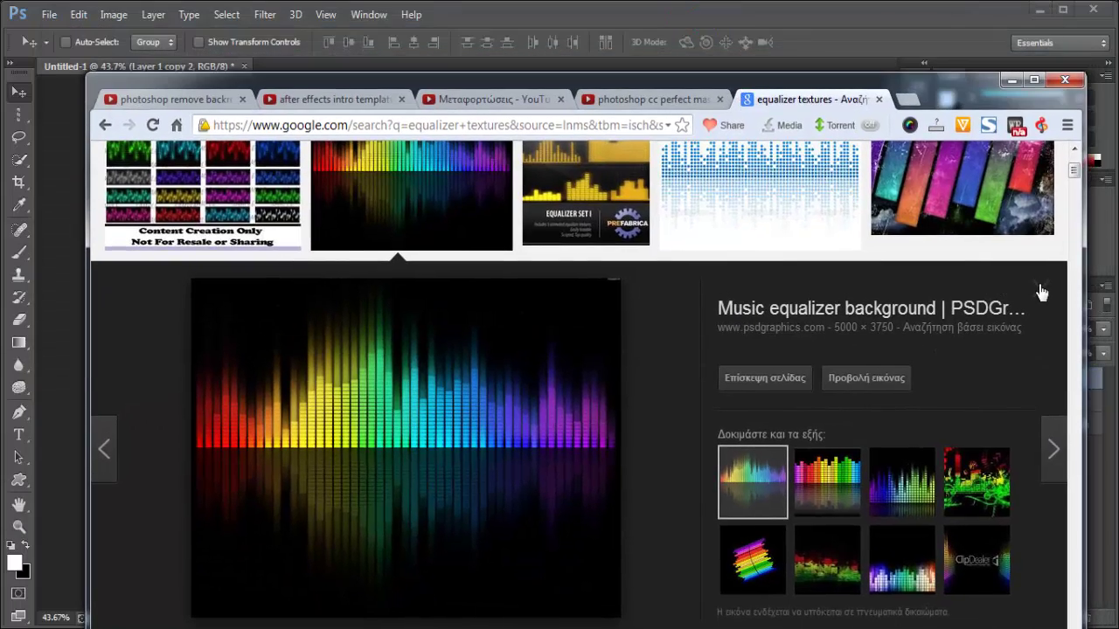
click(1040, 288)
scroll(744, 350, down, 5)
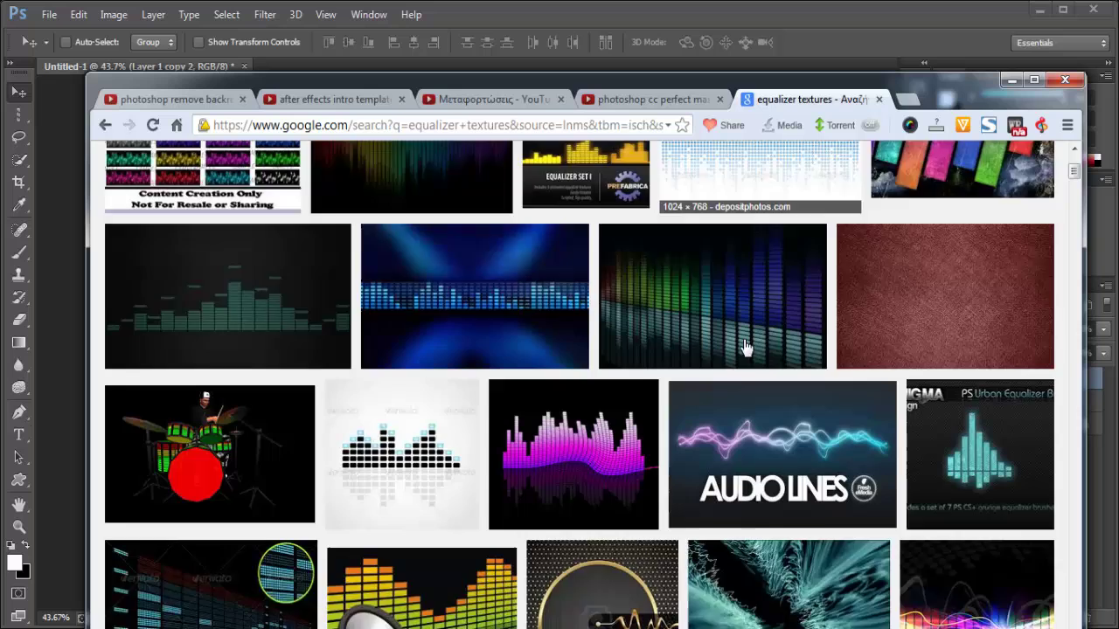
scroll(640, 349, down, 2)
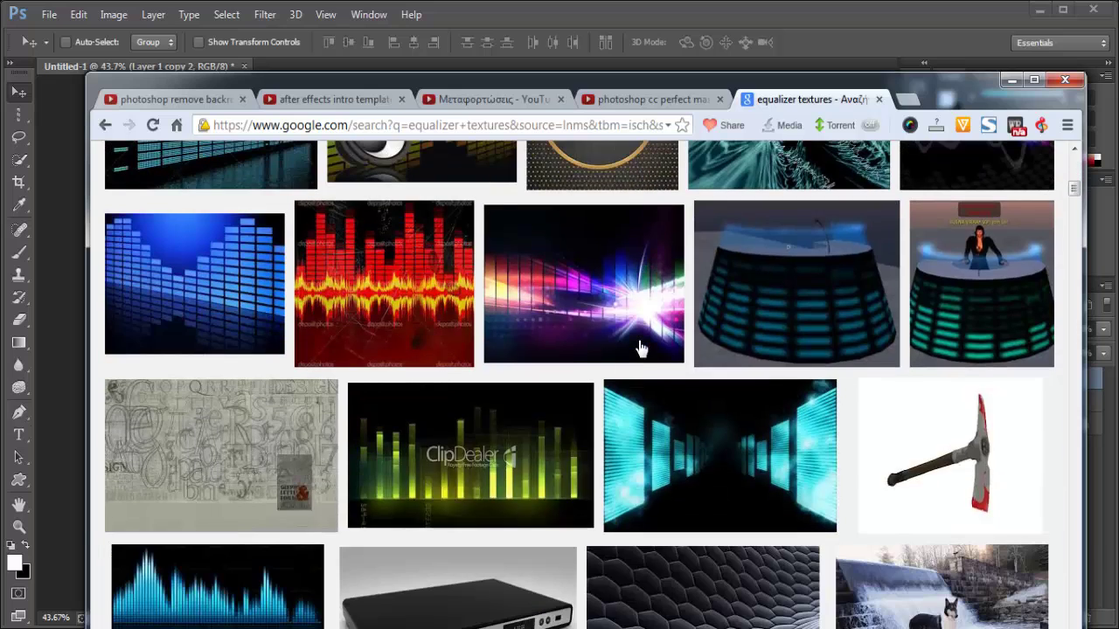
click(697, 448)
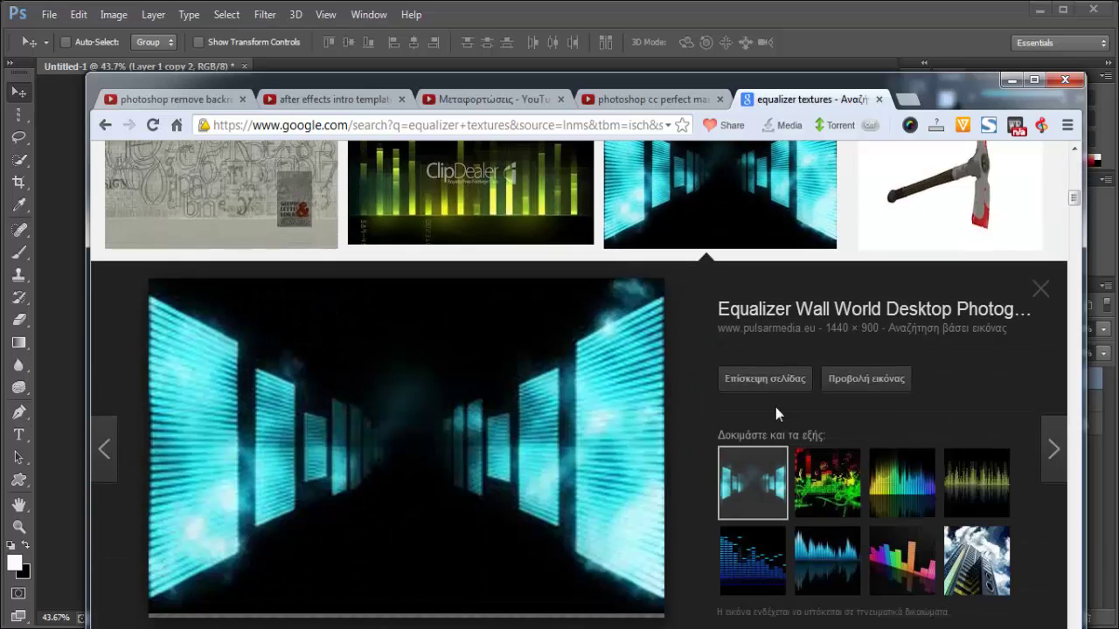
click(862, 382)
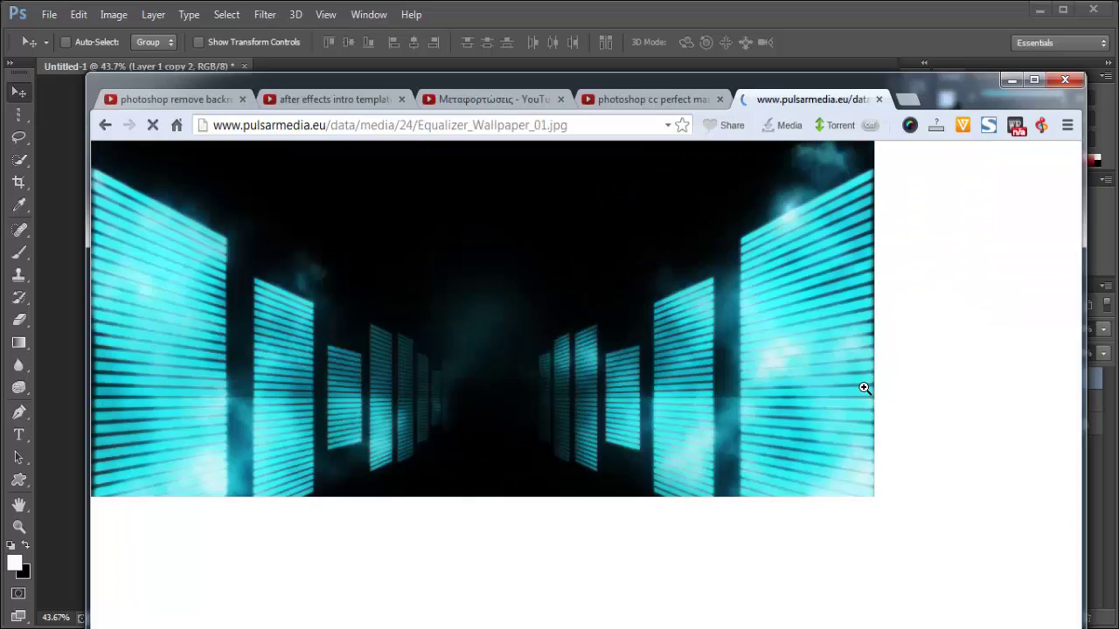
Start saving the corridor image, then minimize Torch and cancel the Save As dialog
right_click(320, 407)
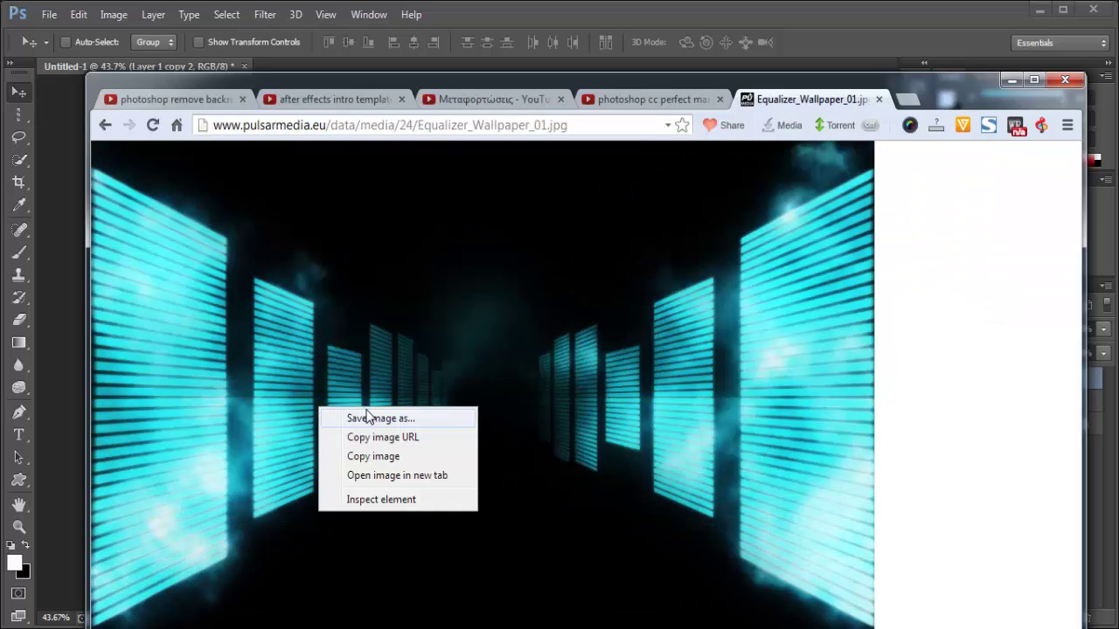
click(369, 419)
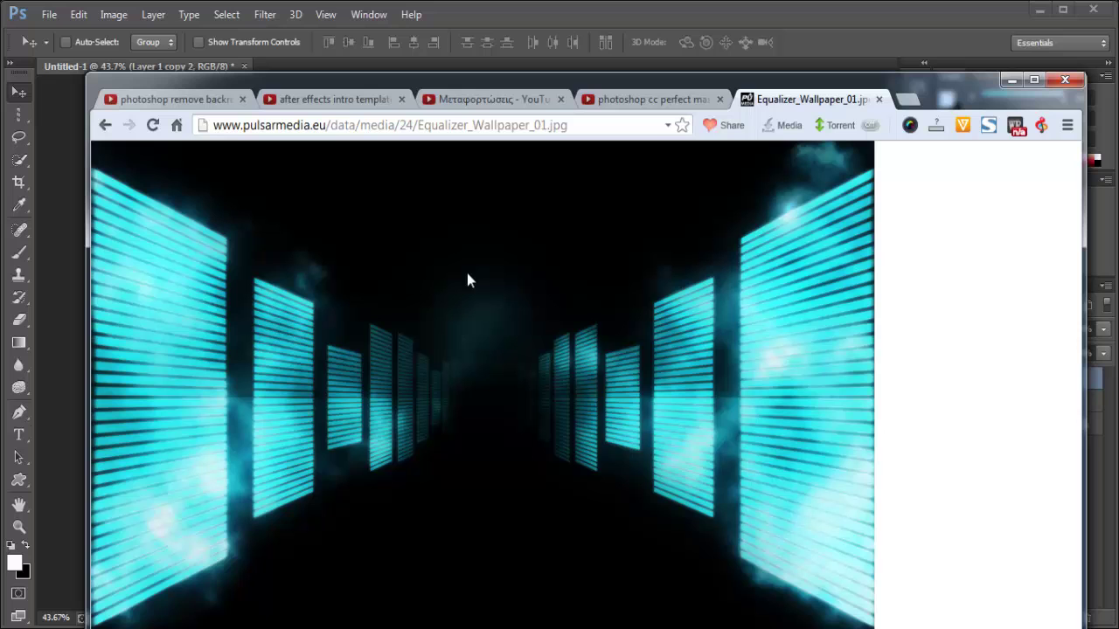
click(1009, 80)
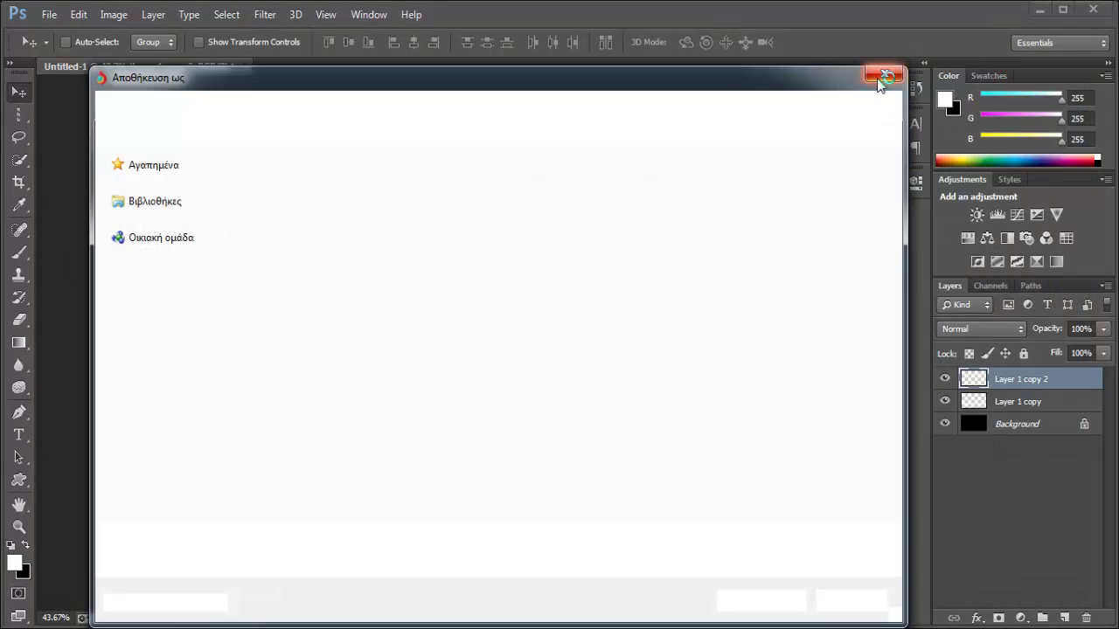
click(883, 76)
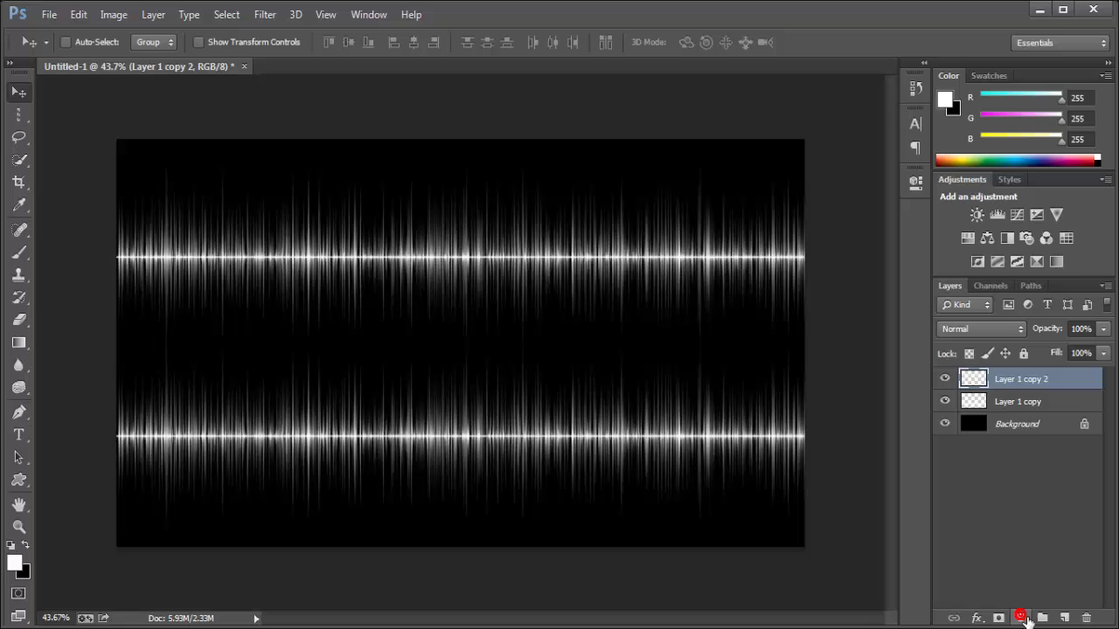
Select Layer 1 copy and Layer 1 copy 2 for merging, then bring up the adjustment layer list
click(1011, 407)
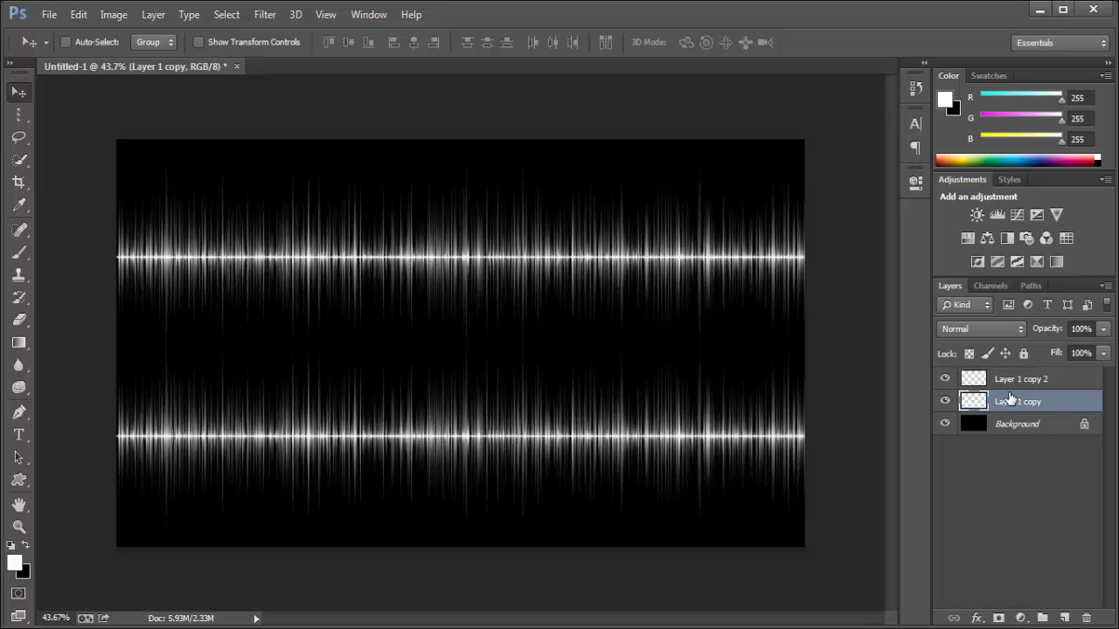
shift+click(1005, 382)
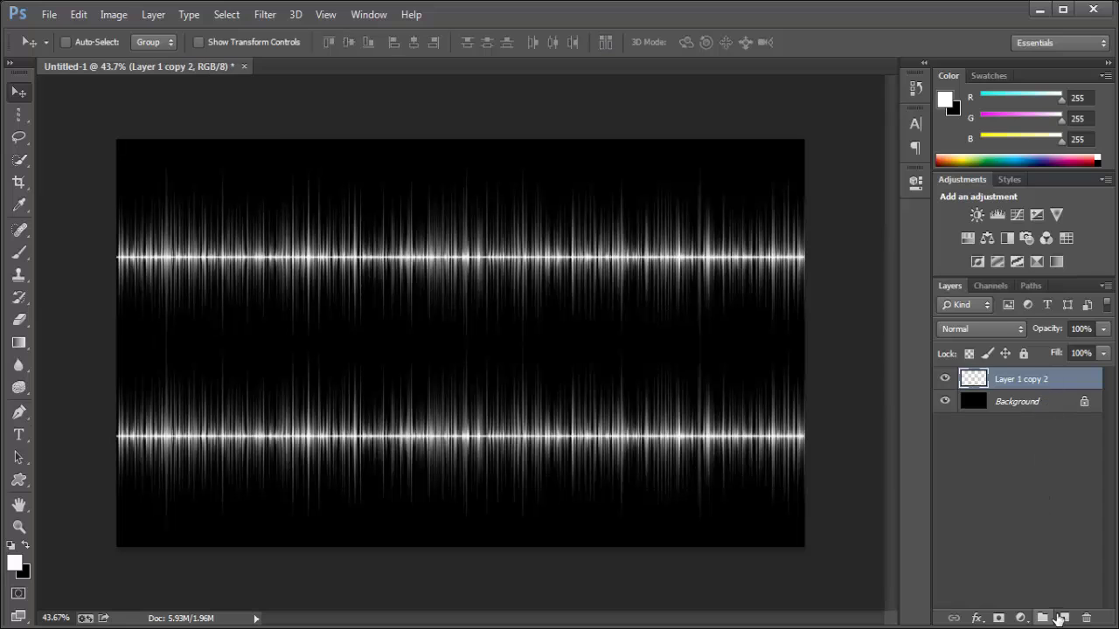
click(1019, 618)
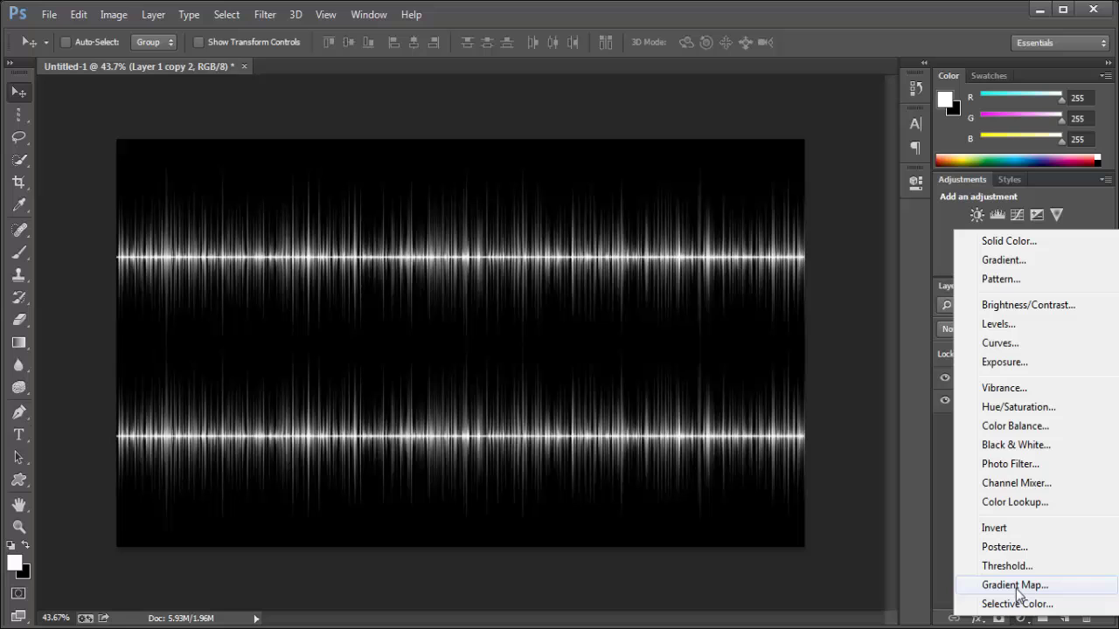
Add a Gradient Map layer, compare several presets, and apply the Spectrum rainbow gradient
click(1014, 586)
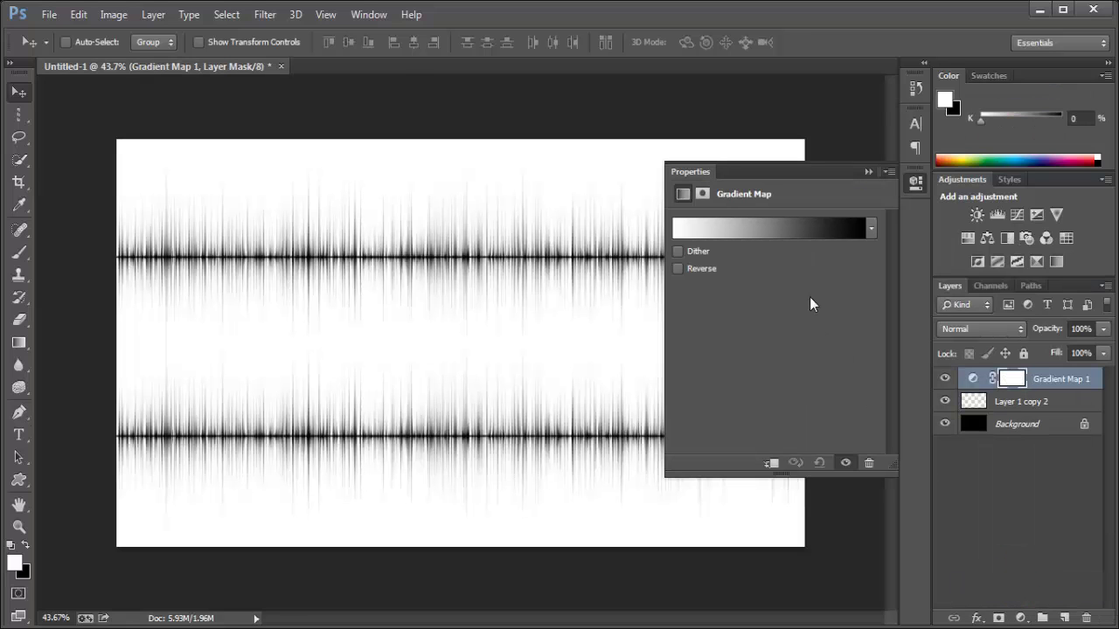
click(871, 230)
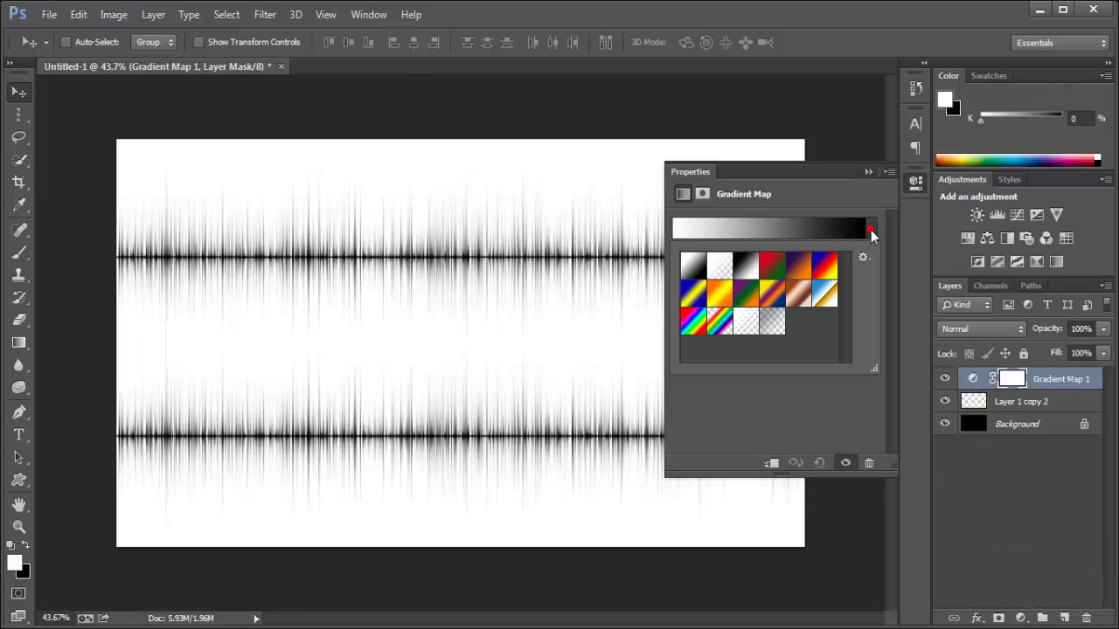
click(771, 276)
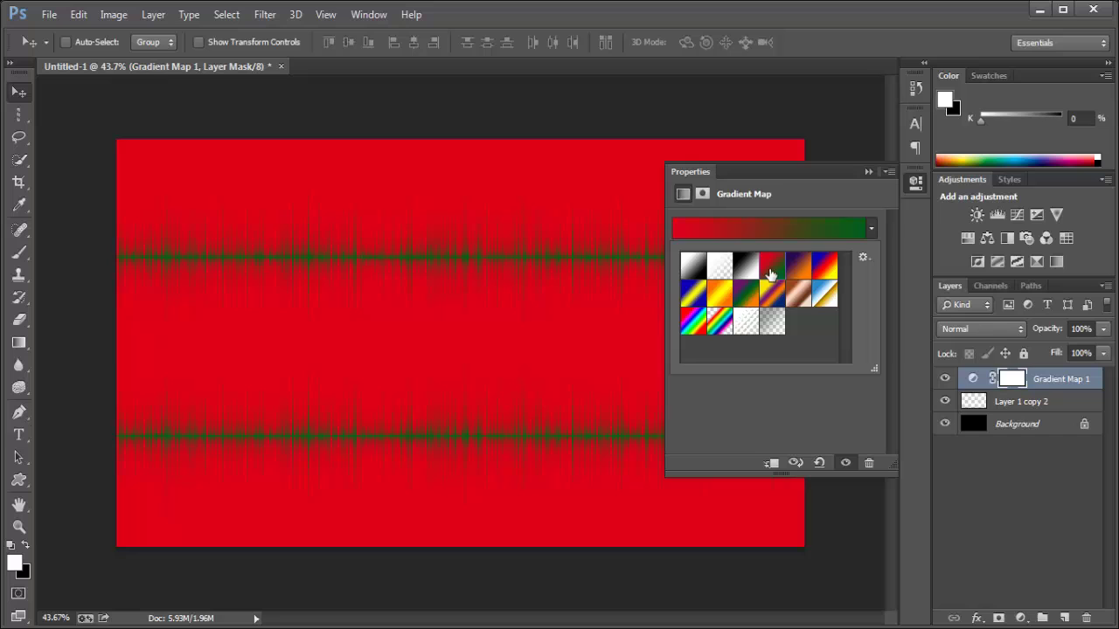
click(773, 299)
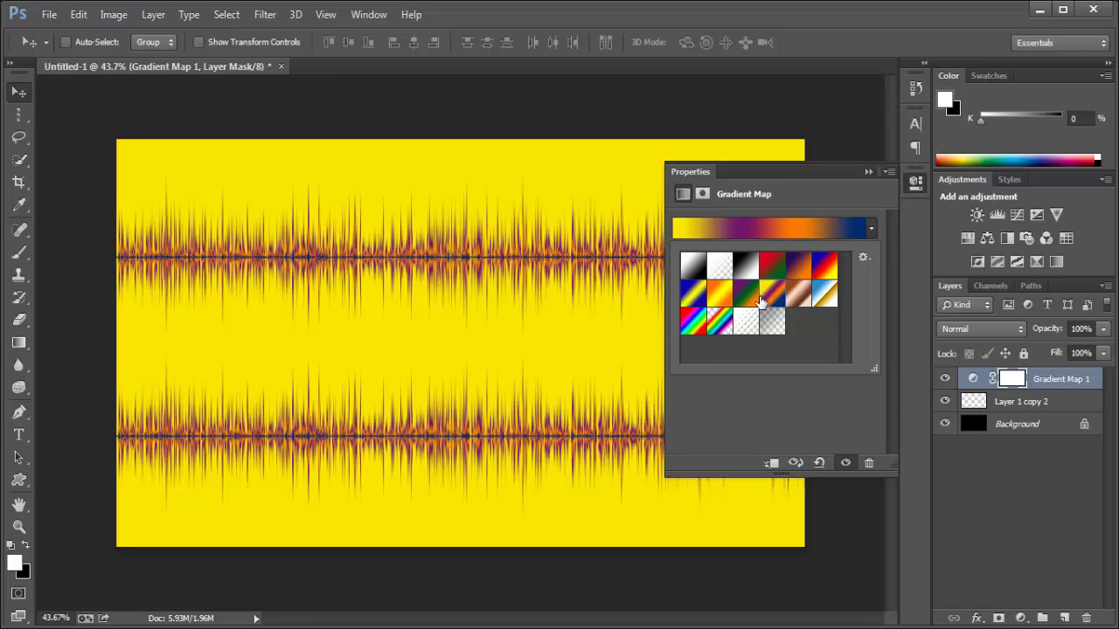
click(757, 301)
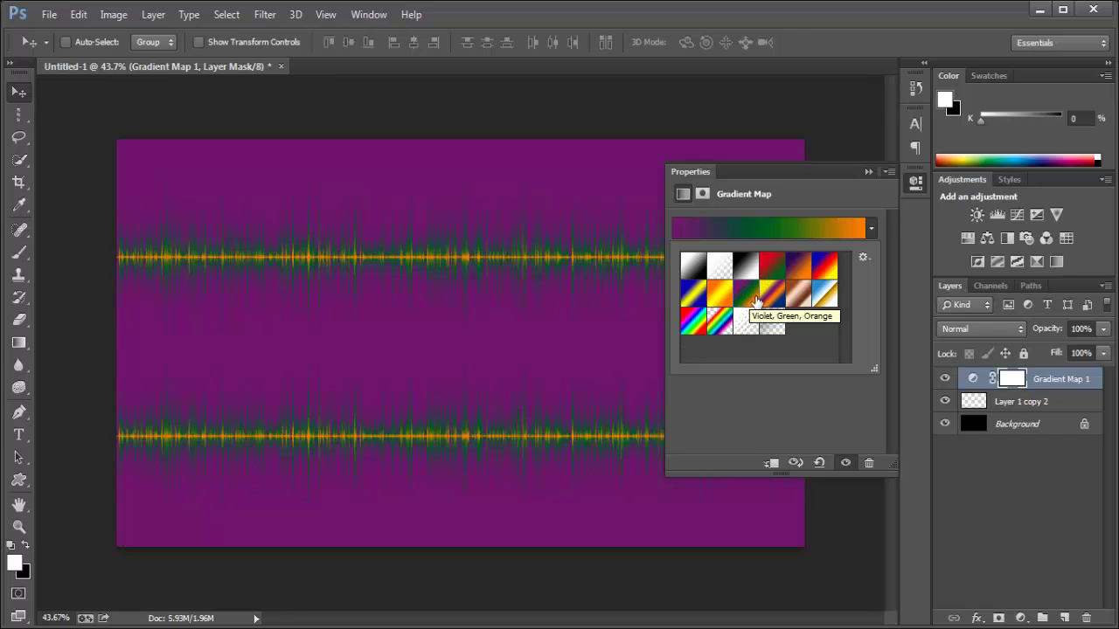
click(691, 325)
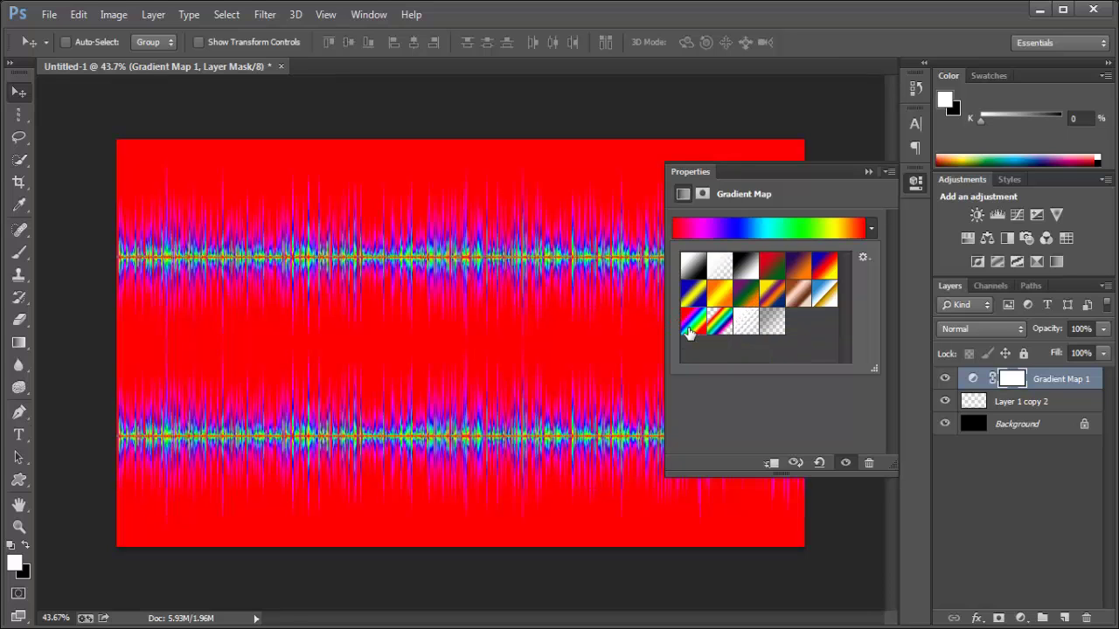
click(861, 174)
click(866, 172)
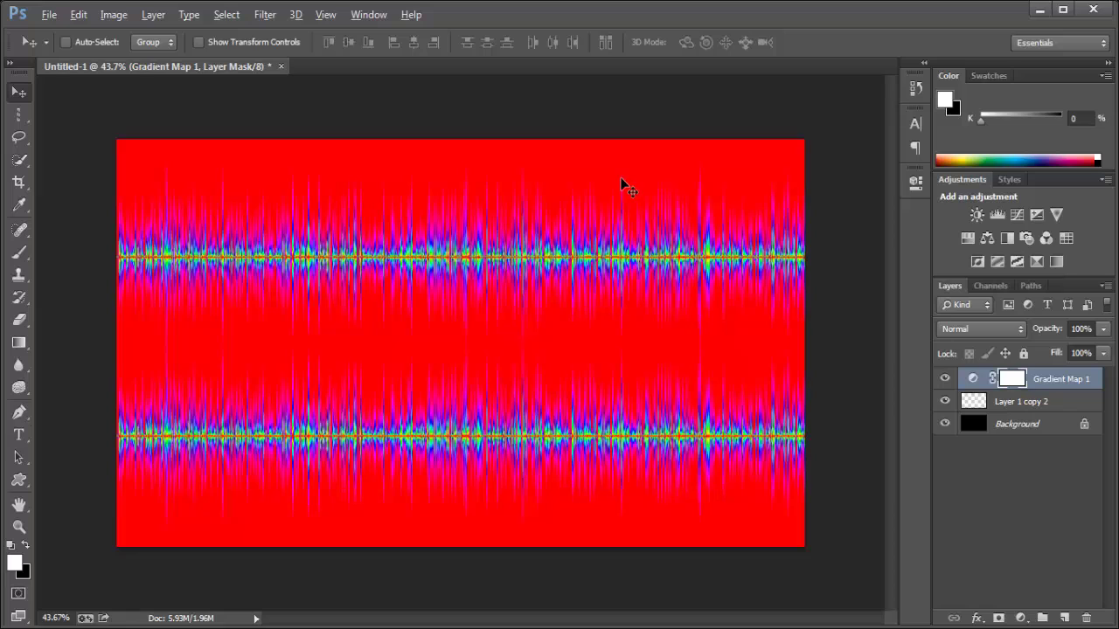
Set Gradient Map 1's blend mode to Overlay, briefly comparing Screen before returning to Overlay
key(alt)
click(993, 330)
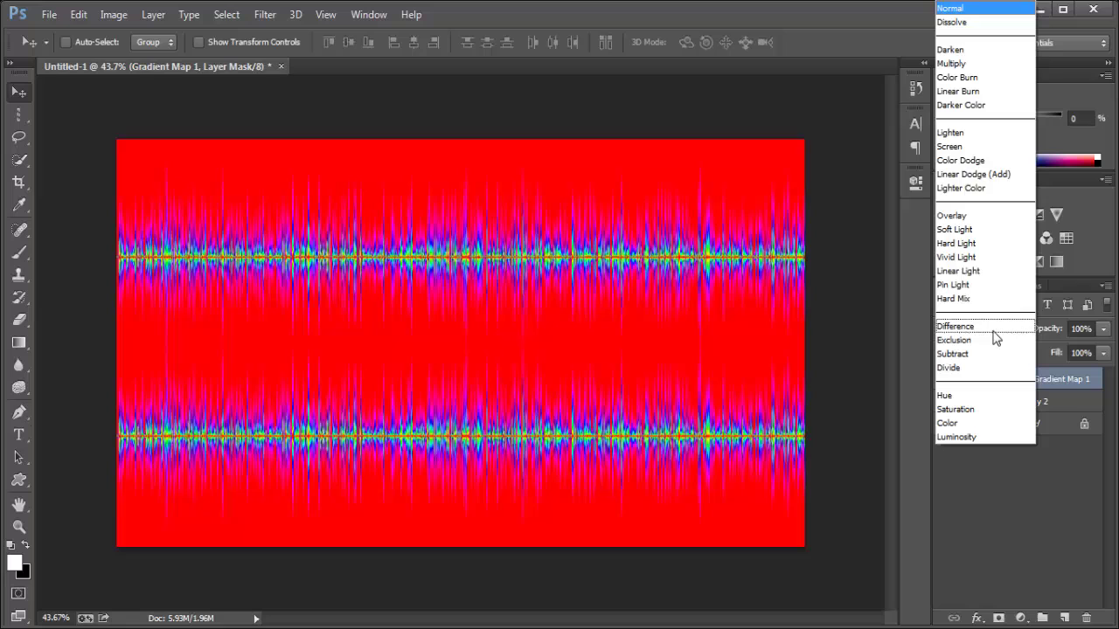
click(963, 220)
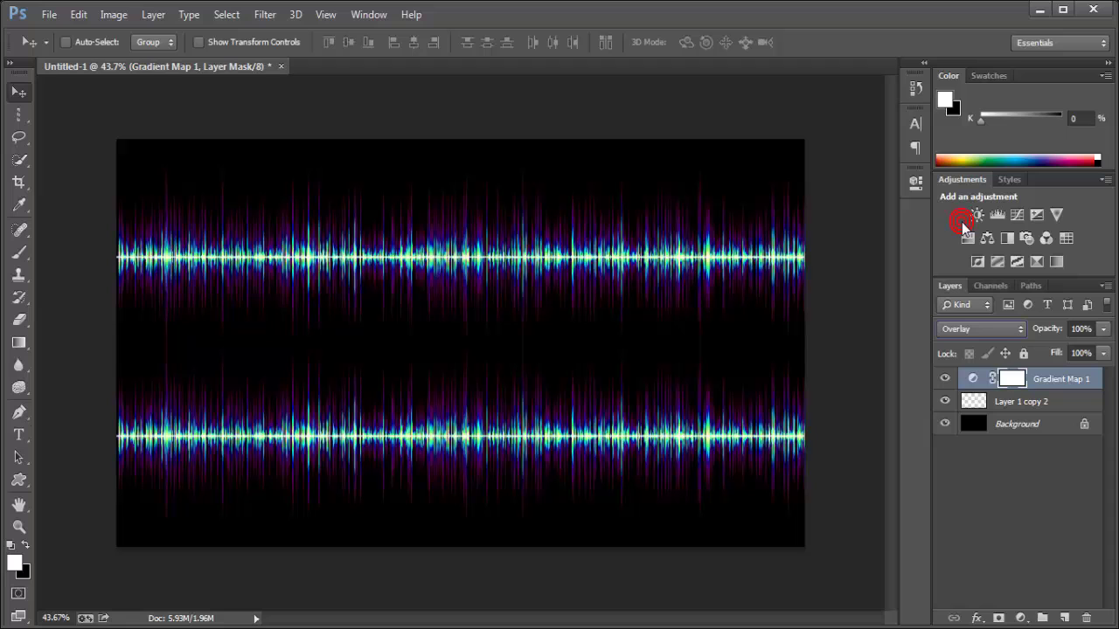
click(976, 335)
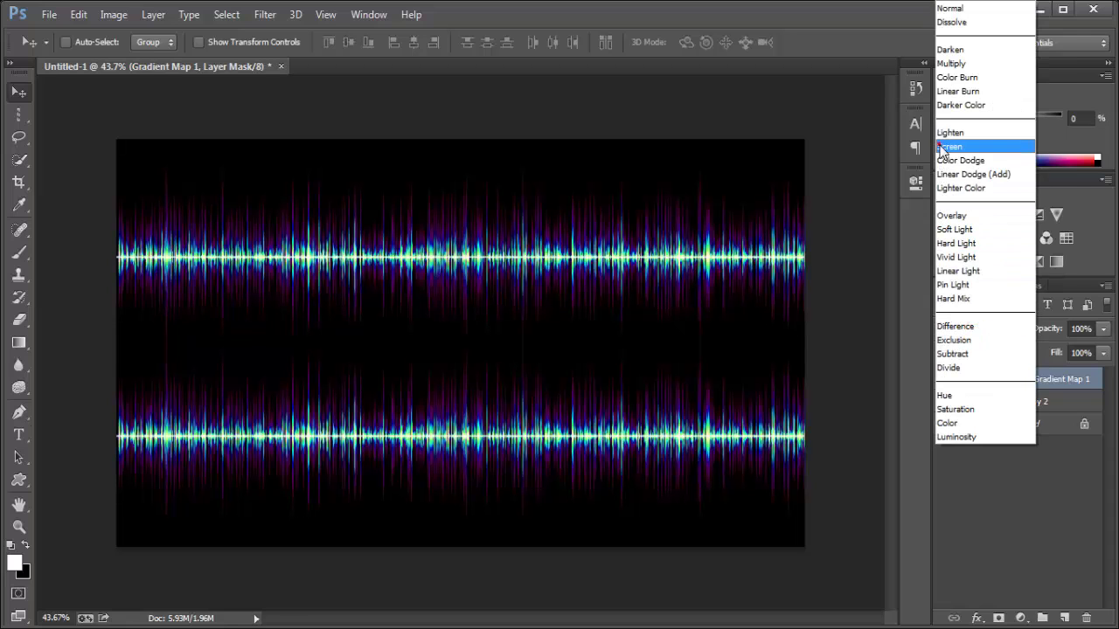
click(941, 145)
click(973, 325)
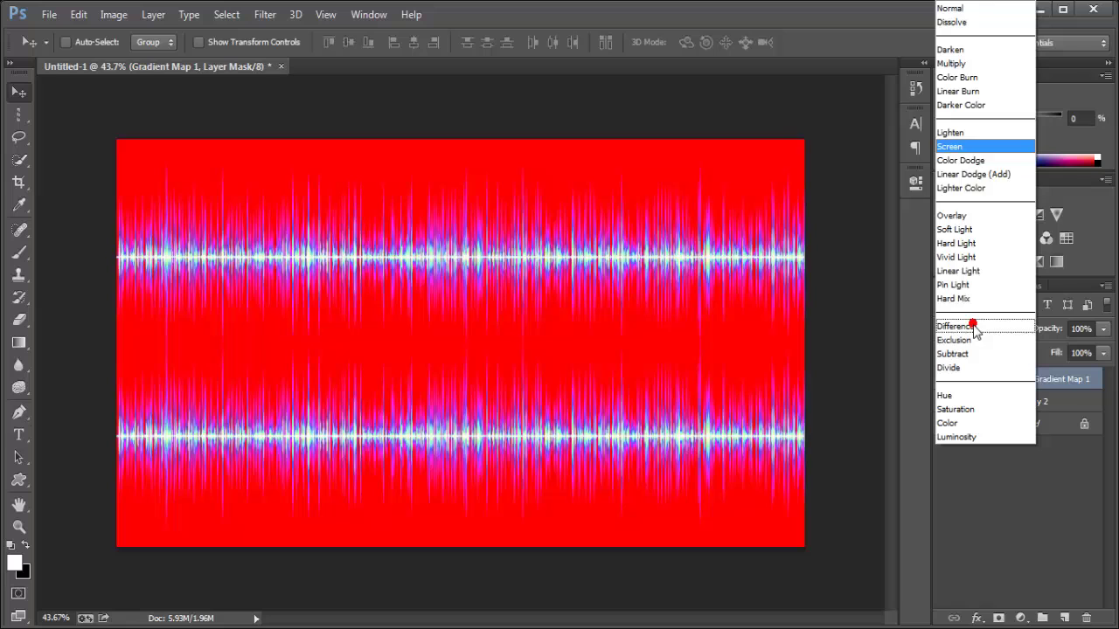
click(951, 216)
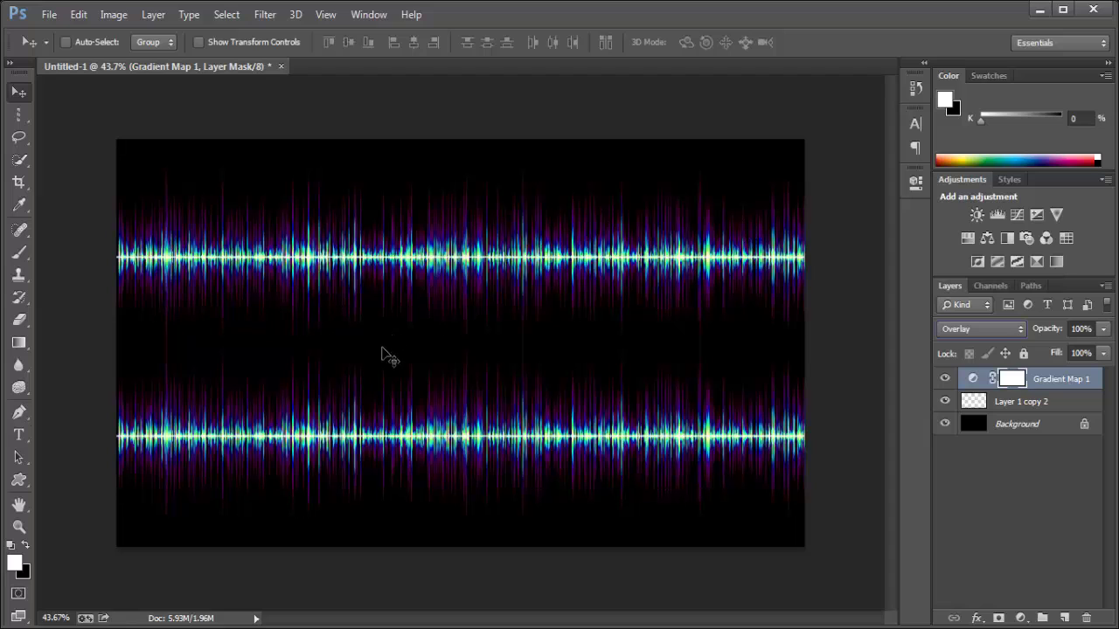